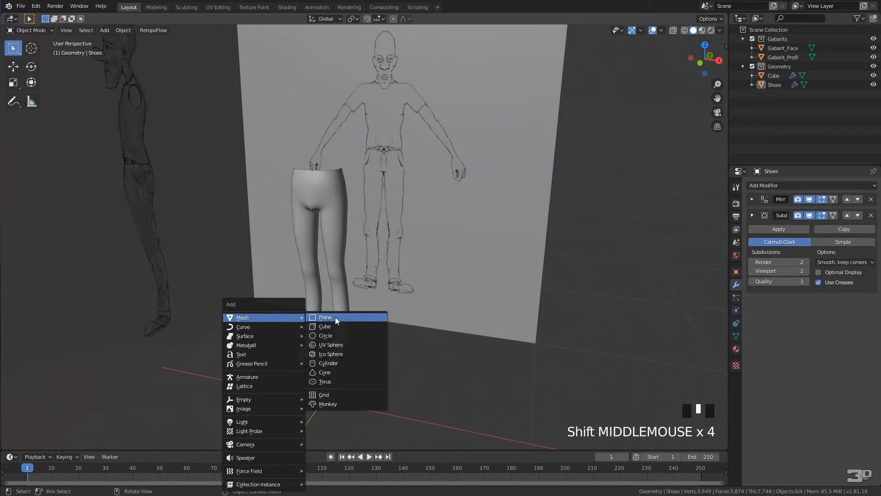
- Add a cube mesh and raise its geometry about 1.23 m along Z in front view to the character's waist
left_click(334, 326)
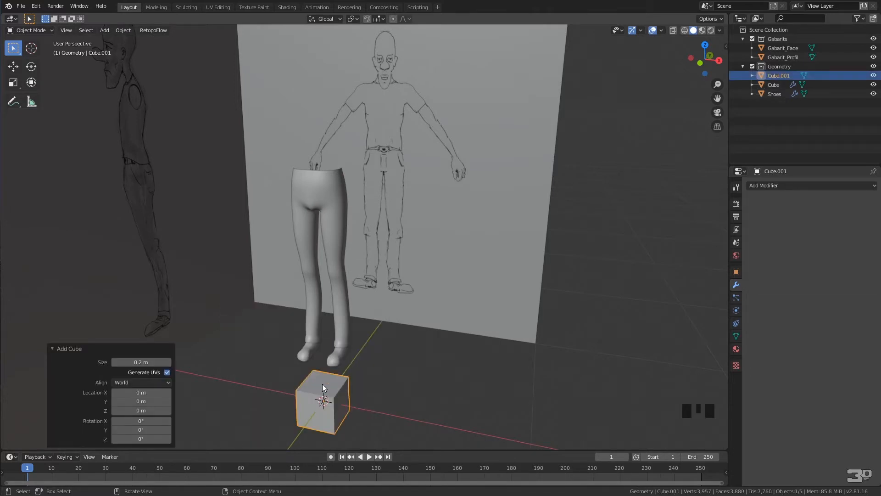
key("Tab")
key("KP_1")
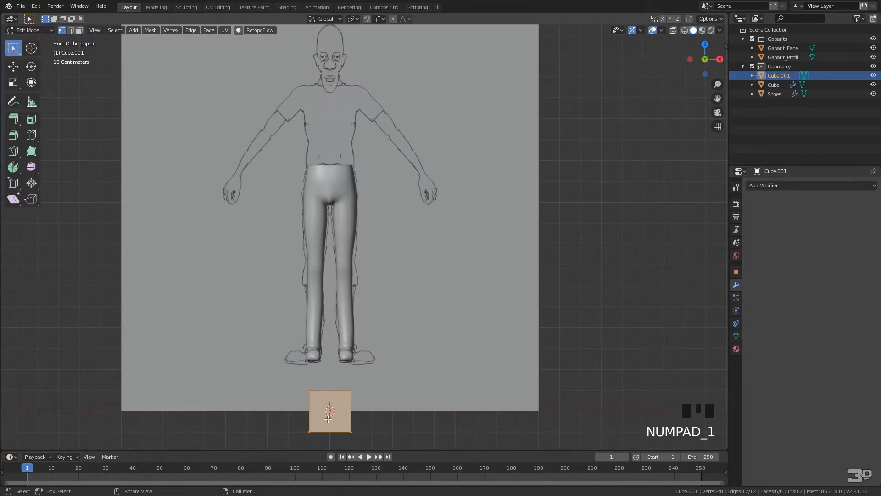
key("g")
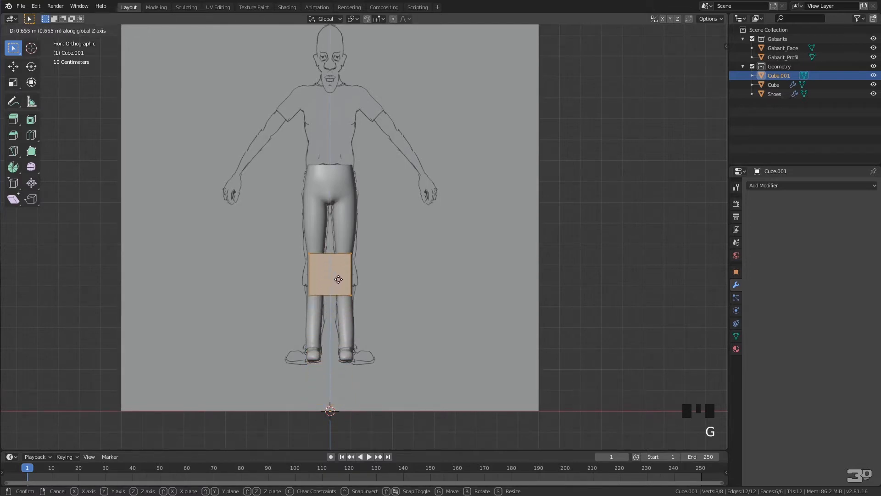
left_click(370, 161)
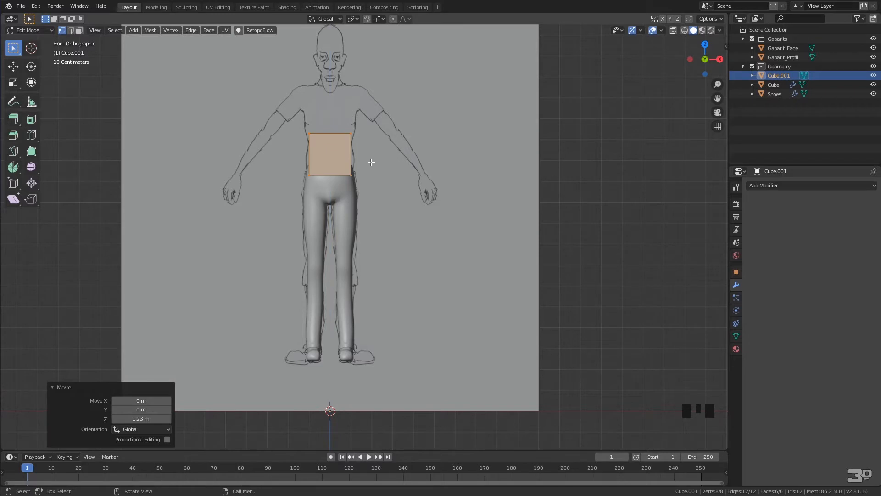
- Turn on X-ray display and widen the cube along X by a factor of about 1.18 to match the torso sketch
key("alt+z")
scroll(363, 174, "up", 4)
middle_click_drag(369, 170, 389, 351, "shift")
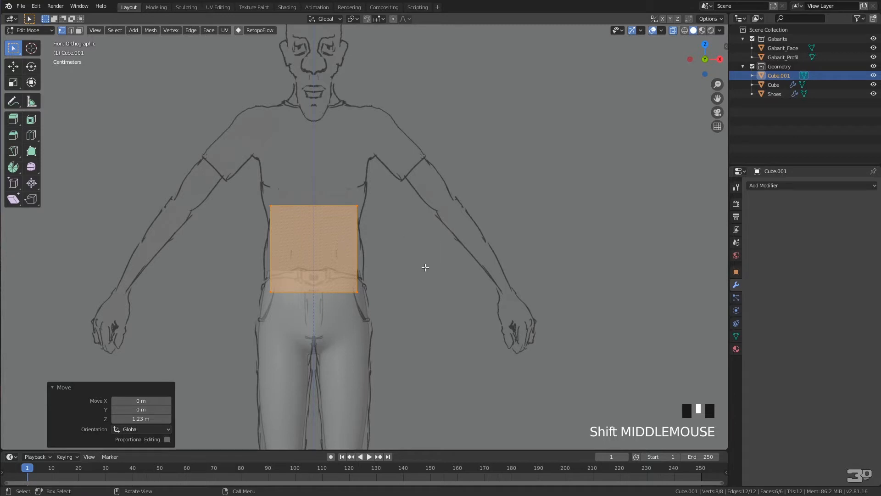
key("s")
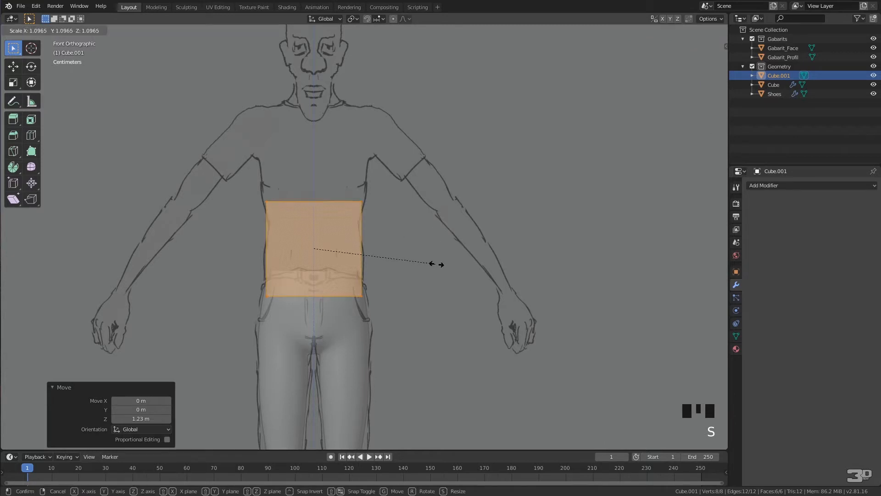
key("x")
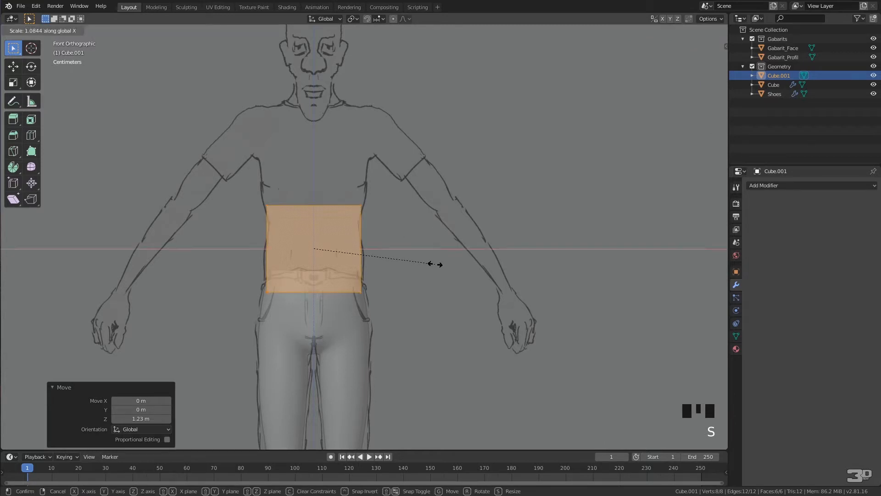
left_click(444, 264)
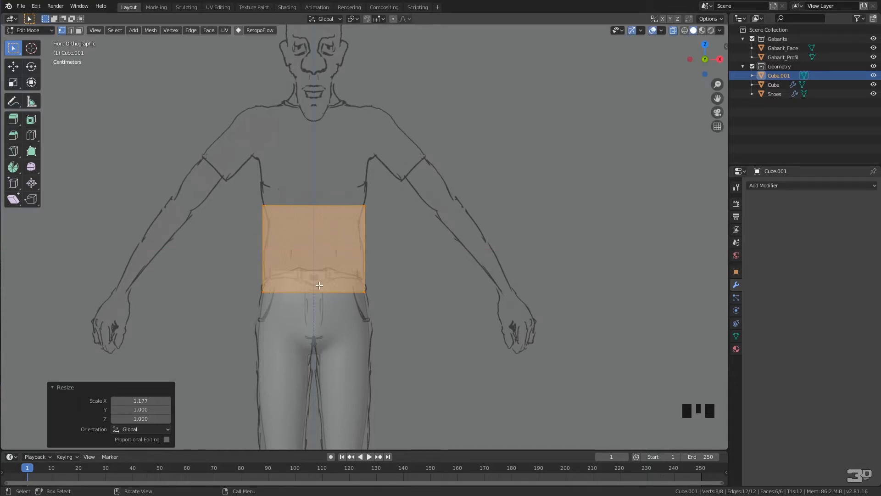
- In side view, flatten the cube along Z by a factor of about 0.57 and lower it about 0.03 m onto the waist
key("KP_3")
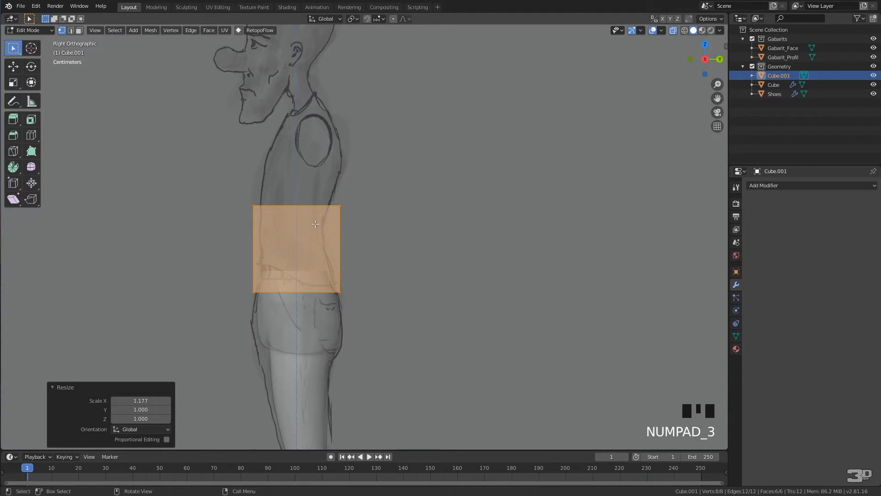
key("z")
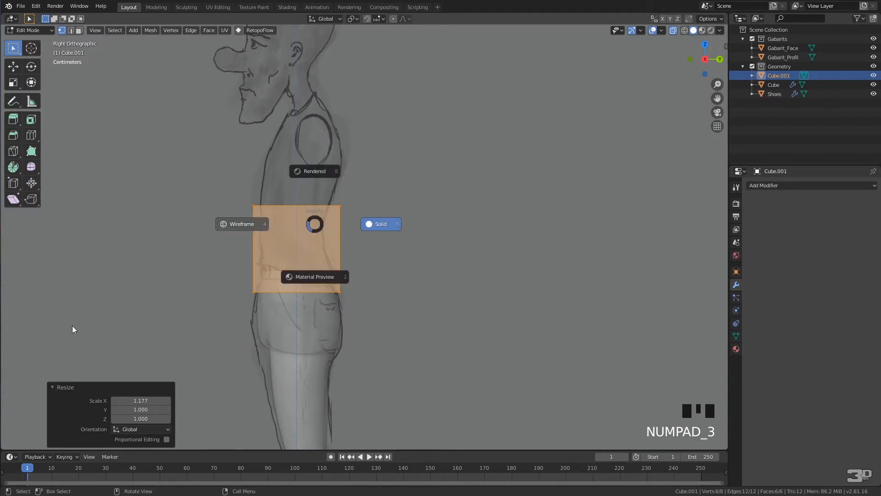
left_click(129, 299)
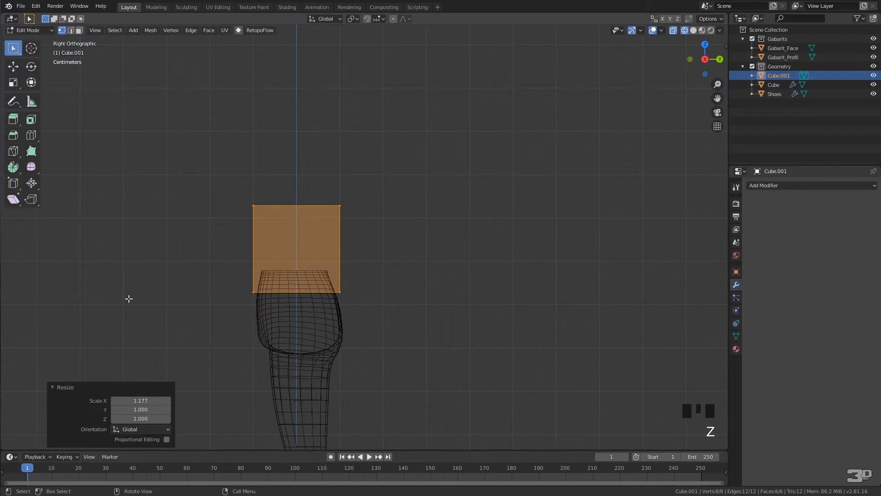
key("z")
left_click(421, 269)
key("s")
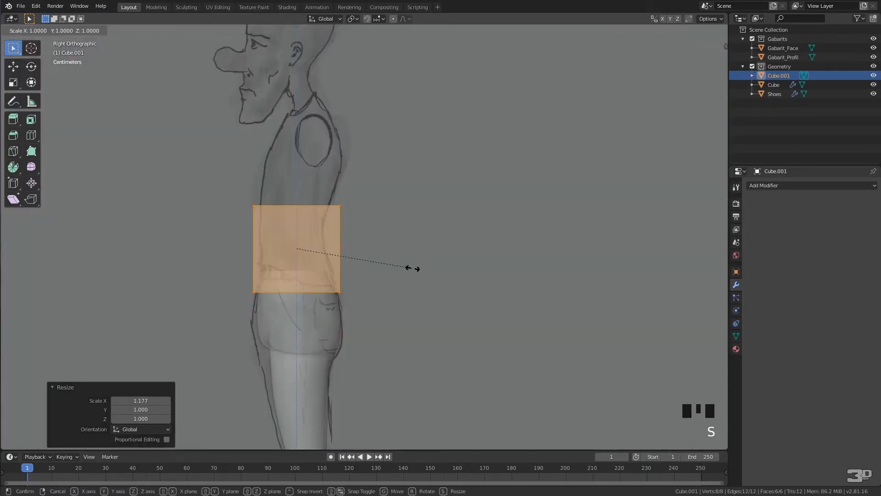
key("z")
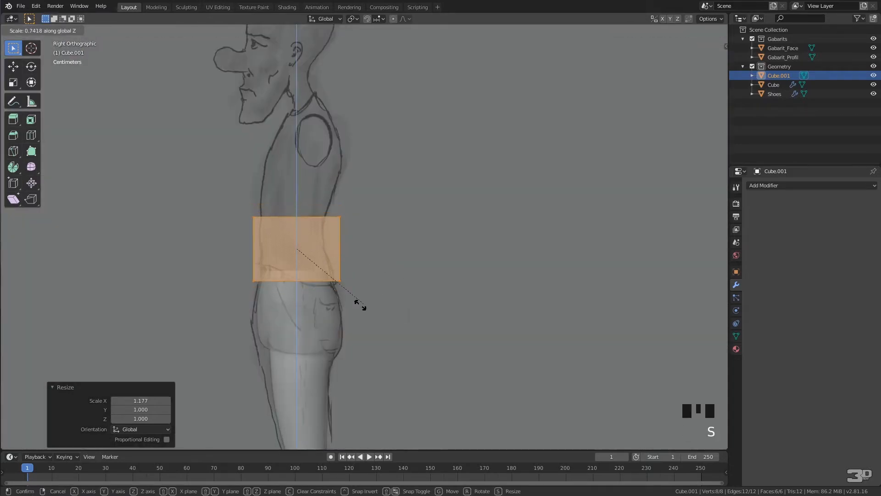
left_click(303, 316)
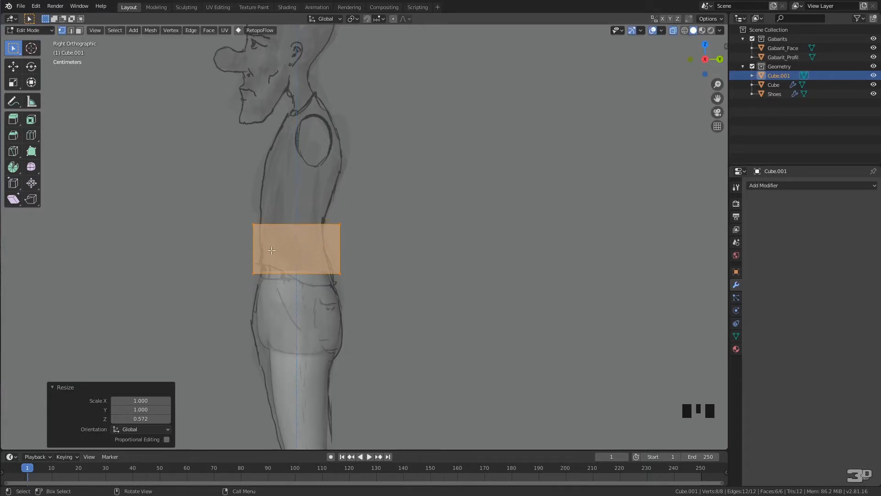
key("g")
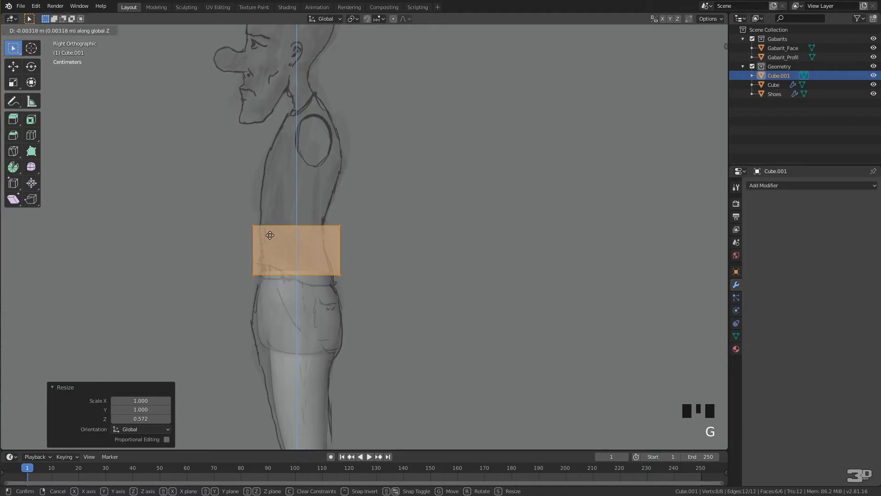
left_click(273, 262)
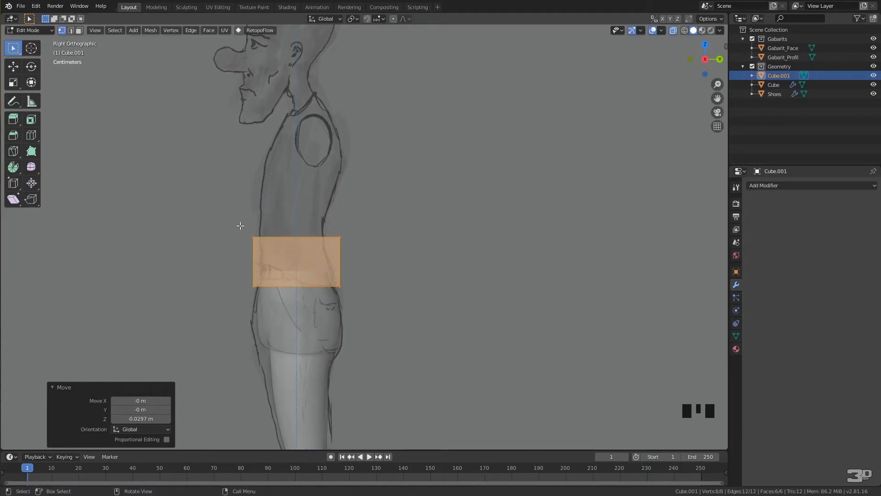
- Select the top face of the block and lower it about 0.004 m along Z
key("3")
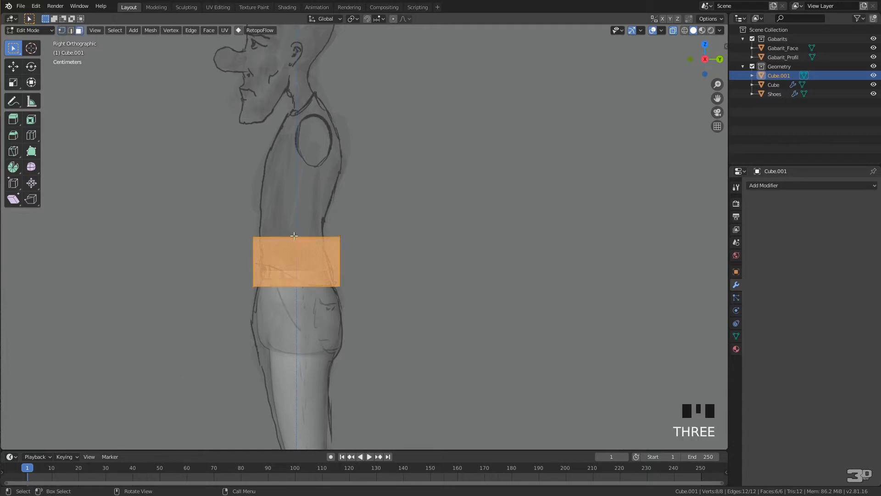
left_click(293, 237)
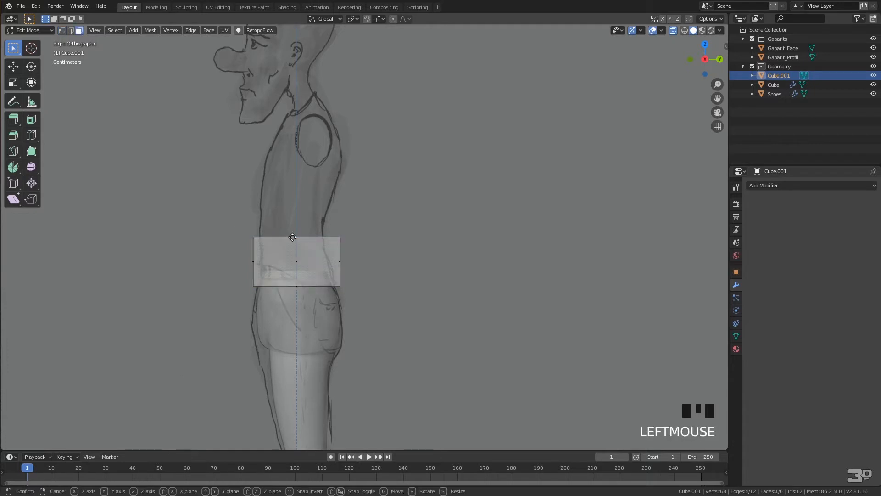
key("g")
key("g")
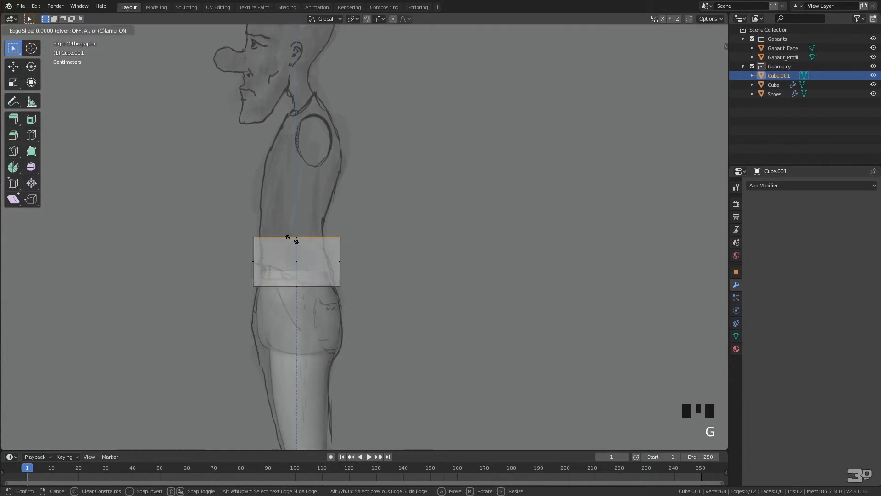
right_click(291, 226)
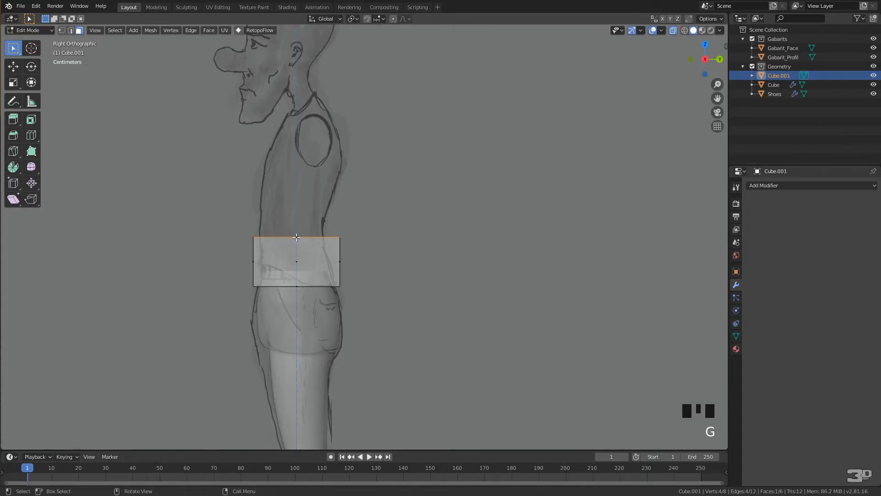
left_click(287, 249)
key("g")
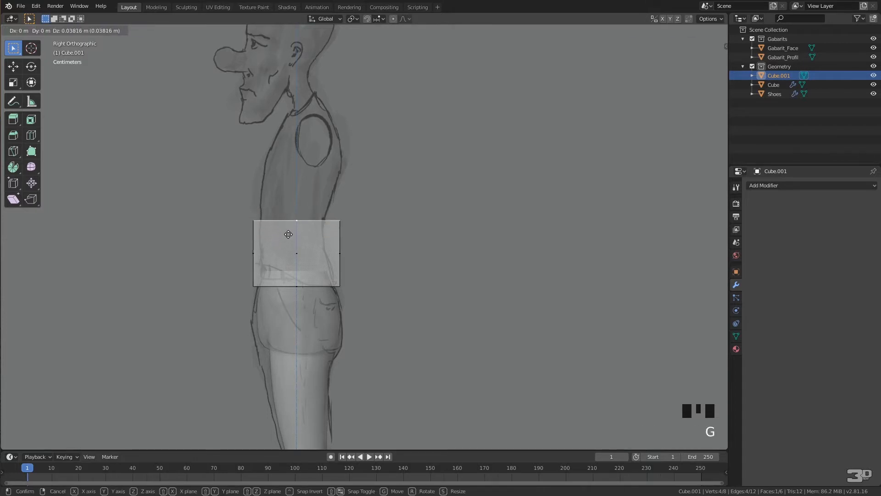
key("z")
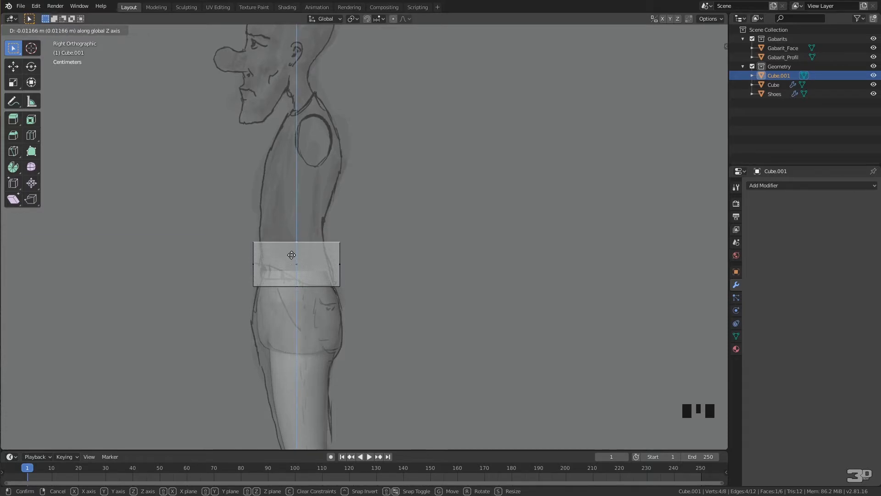
left_click(291, 252)
- Add a centred vertical loop cut that splits the block into two equal halves
middle_click_drag(272, 280, 362, 316)
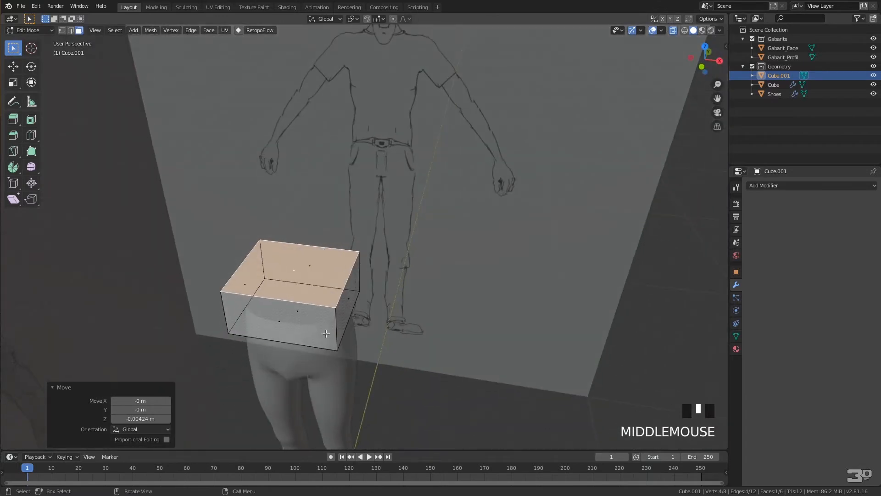
key("ctrl+r")
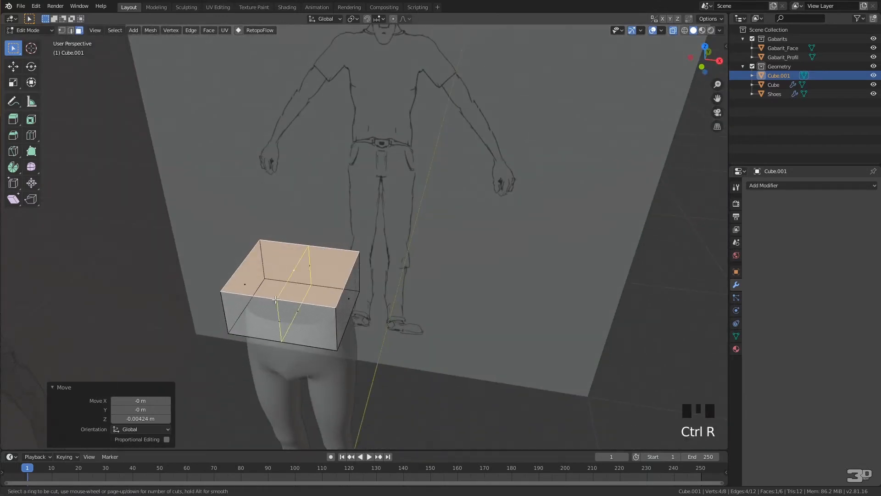
left_click(282, 272)
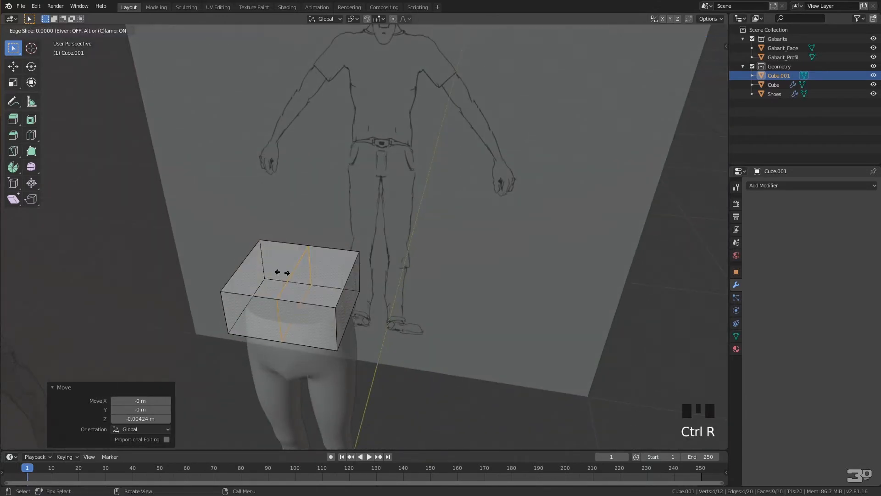
right_click(282, 272)
- Delete the faces of the block's half on the negative X side of the centre cut
middle_click_drag(283, 272, 289, 299)
key("3")
left_click_drag(217, 227, 299, 347)
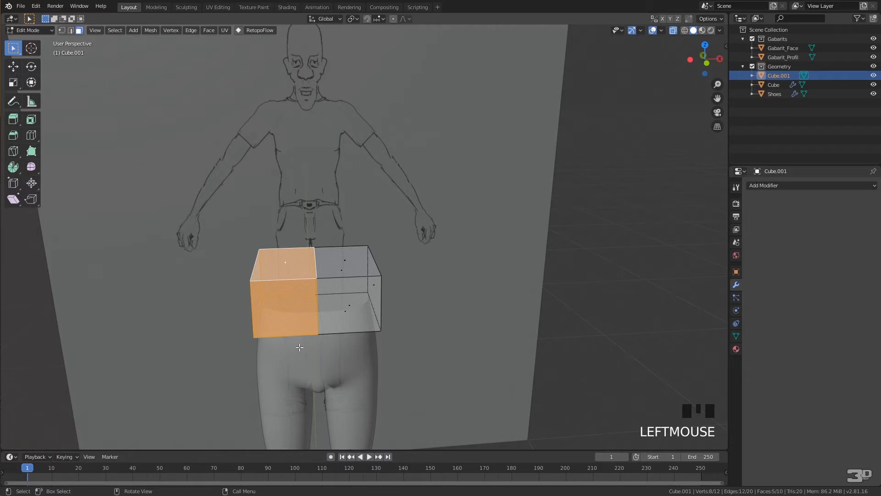
key("x")
left_click(298, 348)
- Delete the bottom face of the remaining half block to leave it open towards the trousers
middle_click_drag(295, 347, 374, 316)
left_click(377, 308)
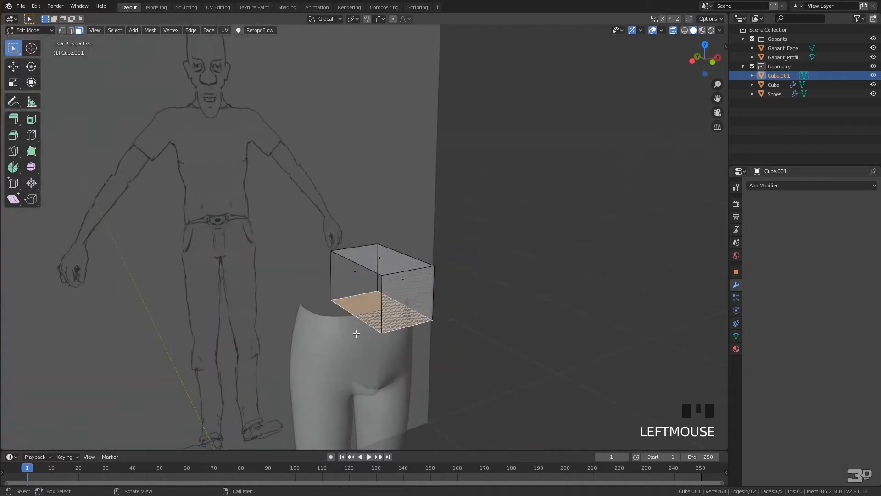
key("x")
key("Delete")
mouse_move(354, 336)
middle_mouse_down()
mouse_move(335, 328)
mouse_move(342, 327)
middle_mouse_up()
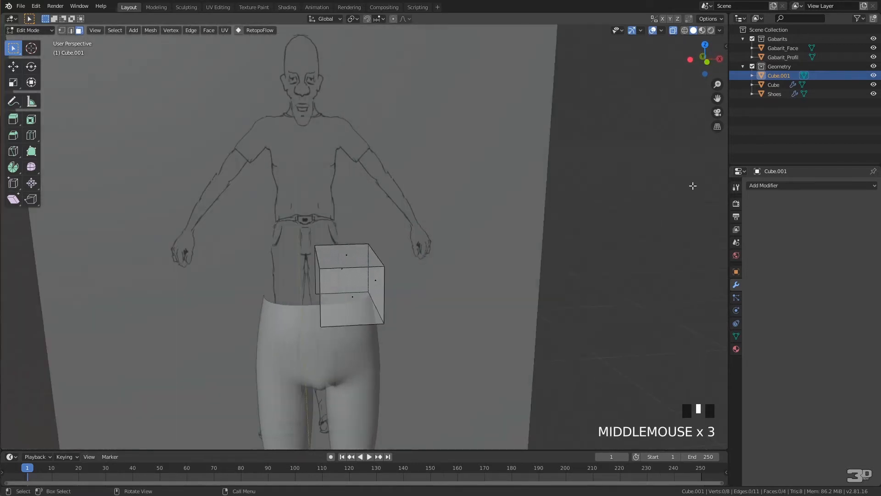
- Add a Mirror modifier on the X axis to the half block and collapse its settings
left_click(763, 185)
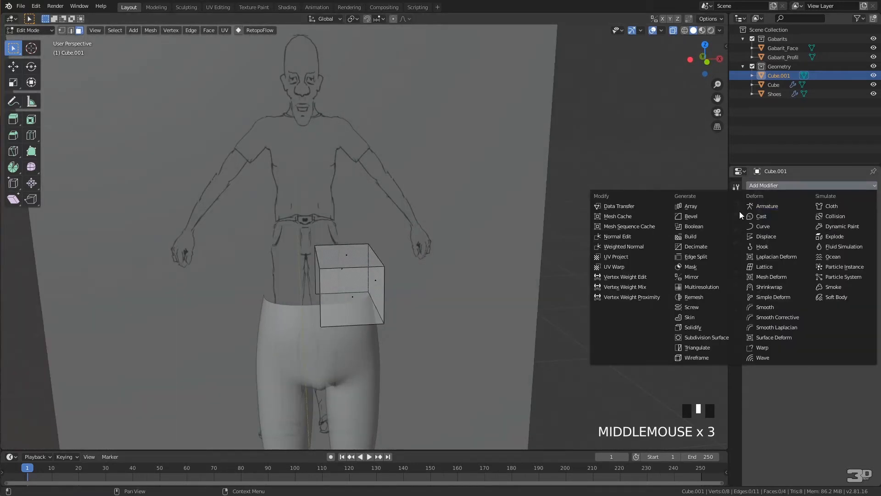
left_click(712, 274)
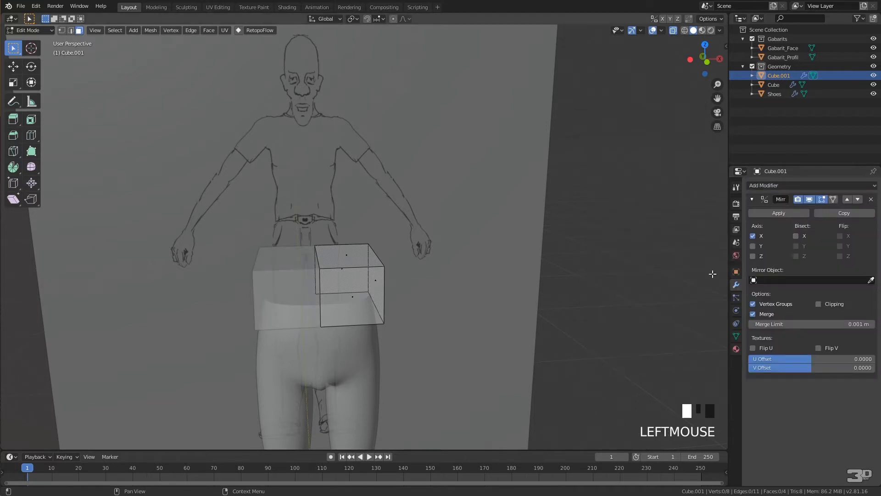
left_click(752, 200)
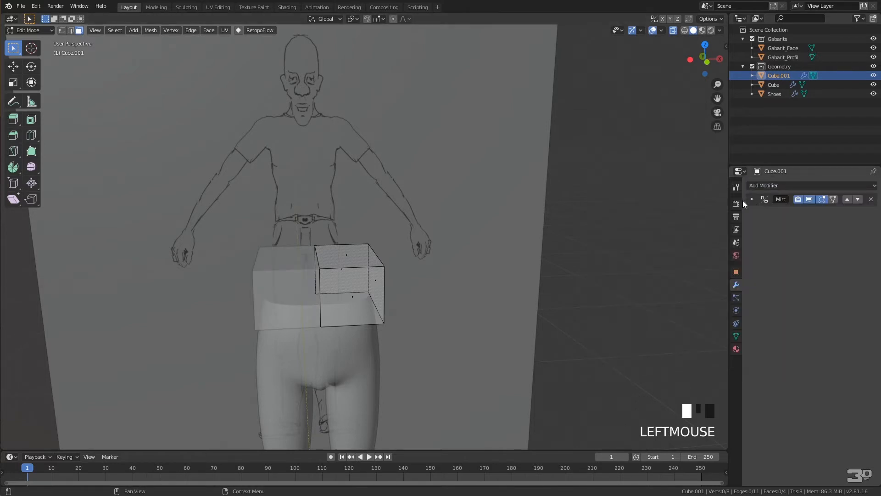
right_click(345, 261)
- Add a Subdivision Surface modifier to the mirrored block and view the smoothed shape around the waist
left_click(781, 186)
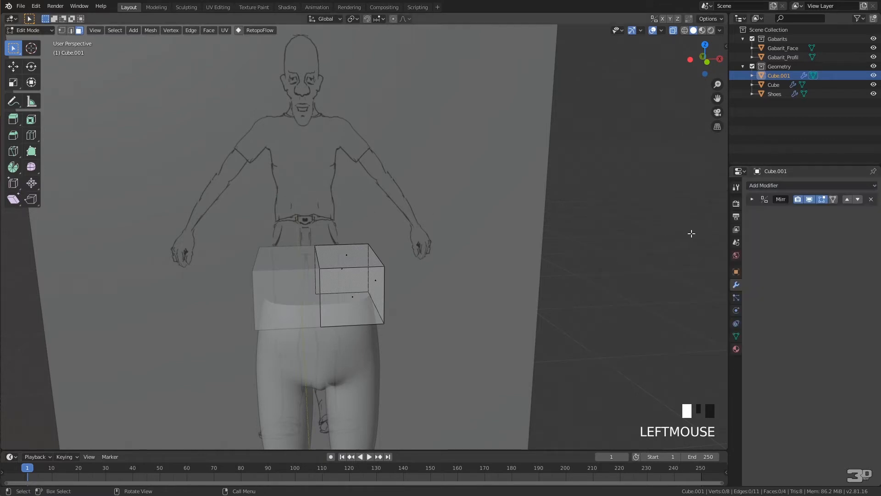
left_click(771, 185)
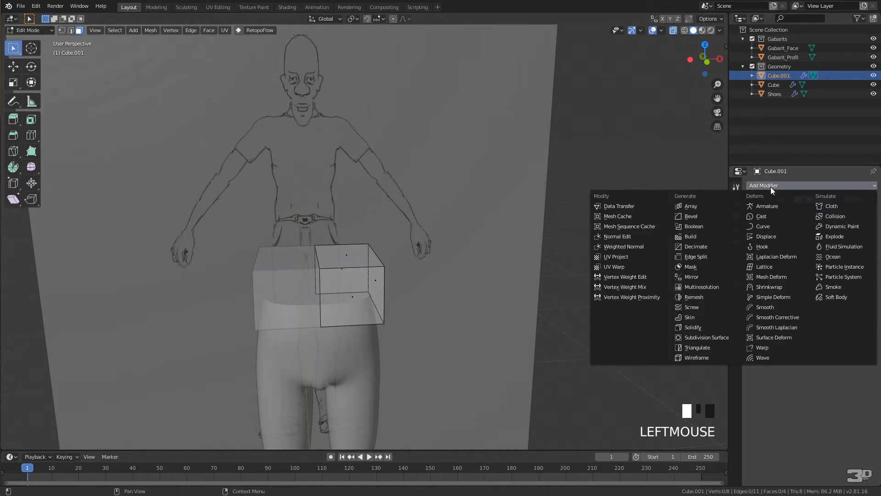
left_click(702, 337)
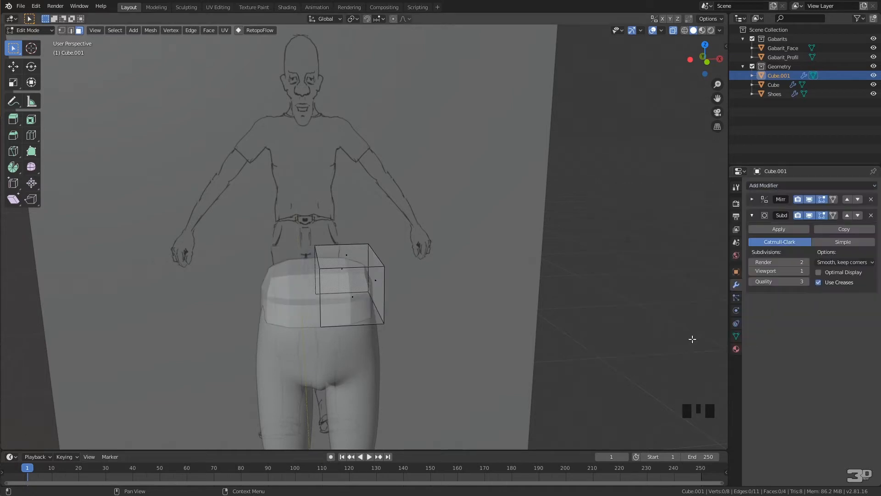
scroll(432, 349, "up", 1)
middle_click_drag(432, 348, 174, 214)
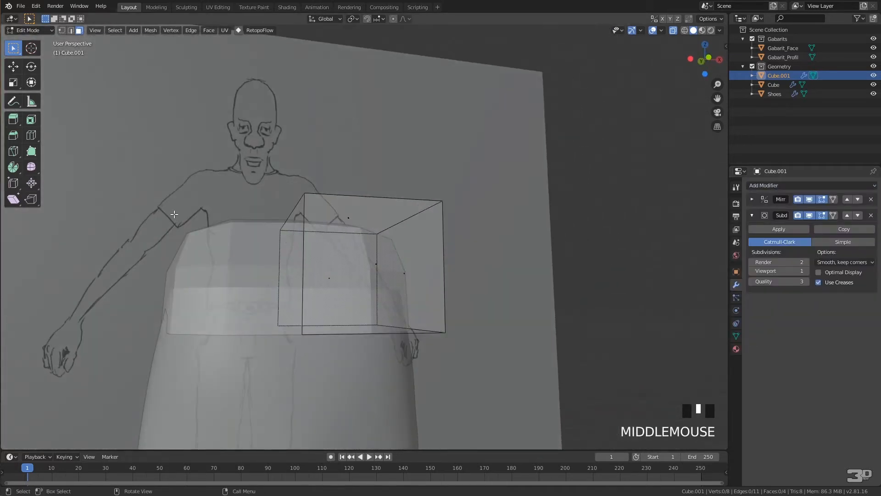
- Set the Subdivision Surface modifier's viewport level to 2 and apply smooth shading to all faces of the half block
left_click(805, 271)
middle_click_drag(358, 335, 371, 345)
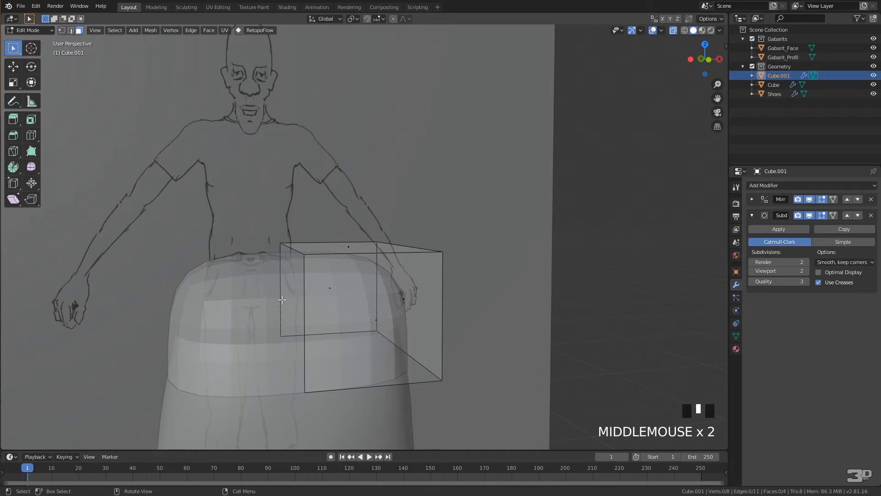
key("a")
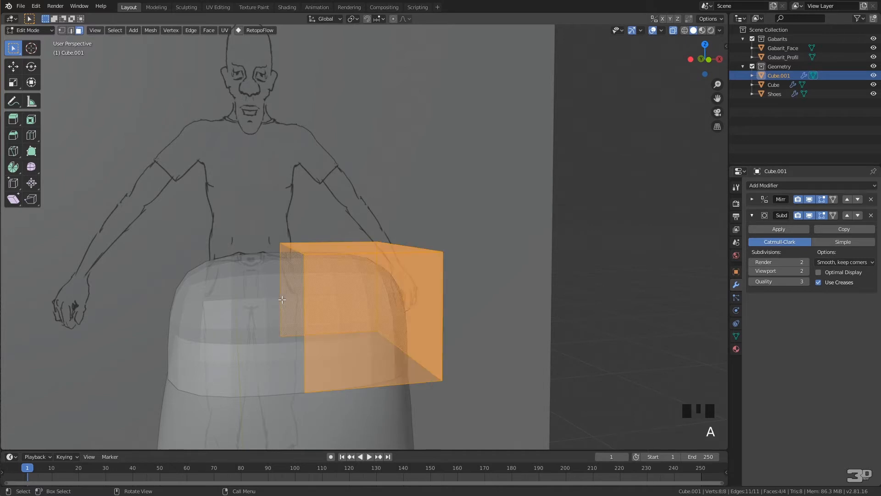
right_click(349, 284)
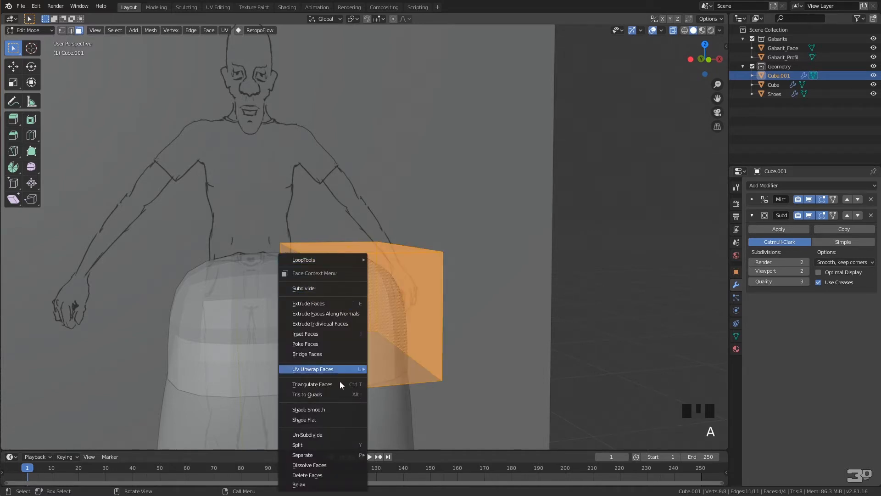
right_click(335, 409)
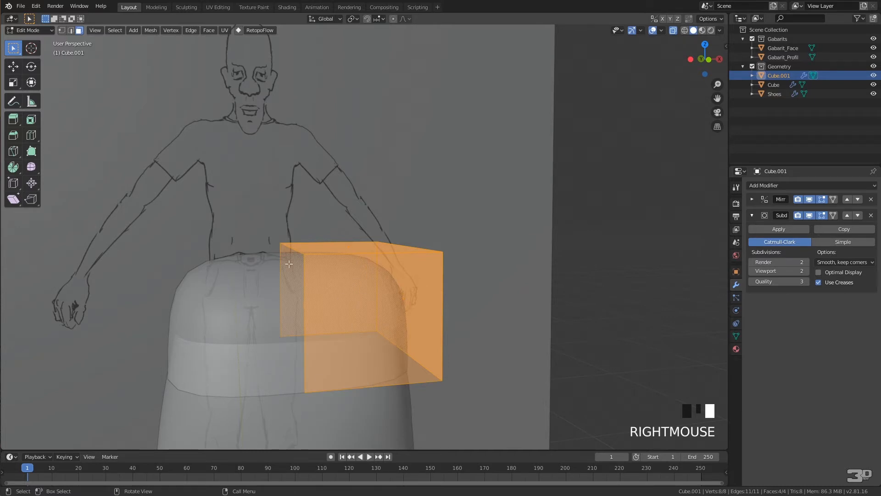
- Extrude the top face straight up four times in the side view, stacking torso segments from the waist to the shoulders
left_click(348, 245)
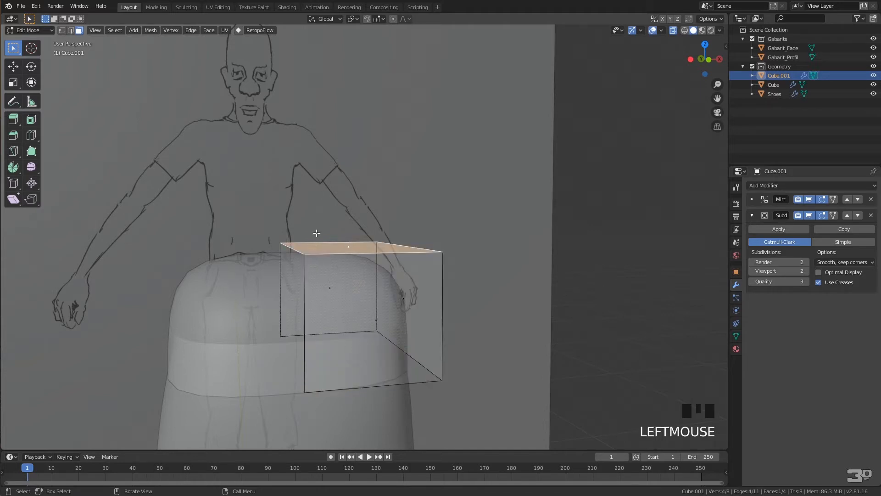
key("KP_3")
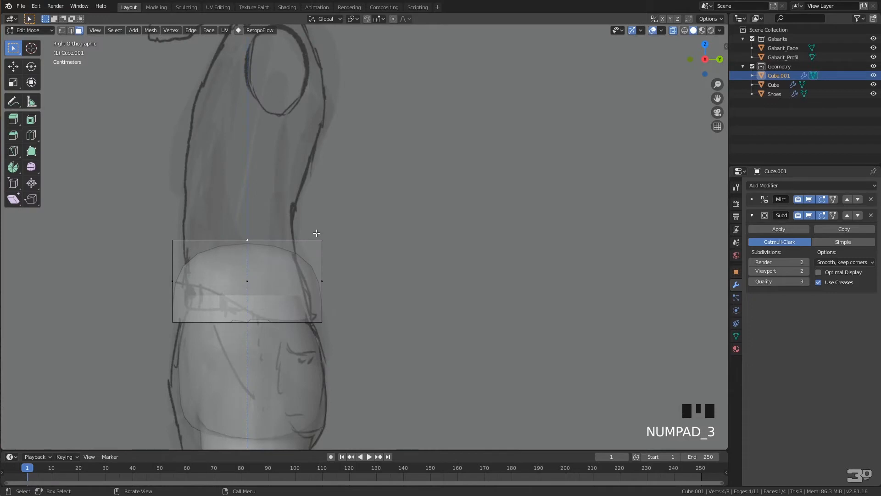
key("e")
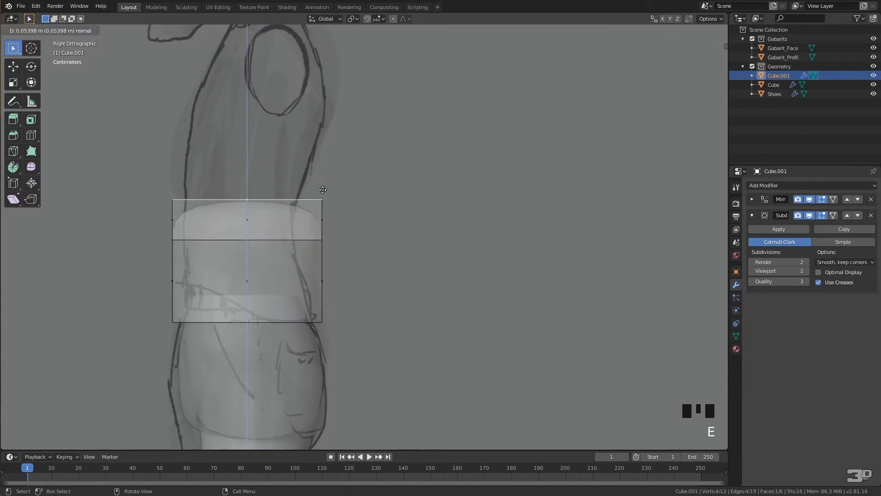
left_click(328, 169)
key("e")
left_click(328, 120)
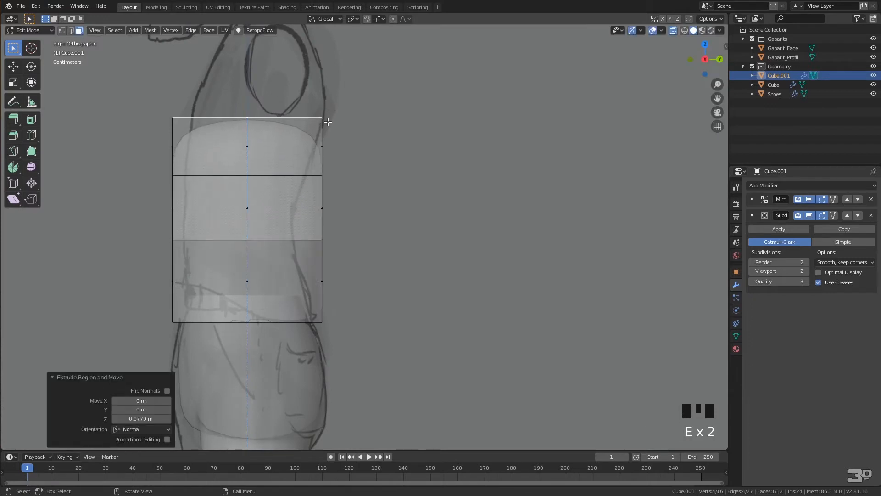
key("e")
left_click(300, 68)
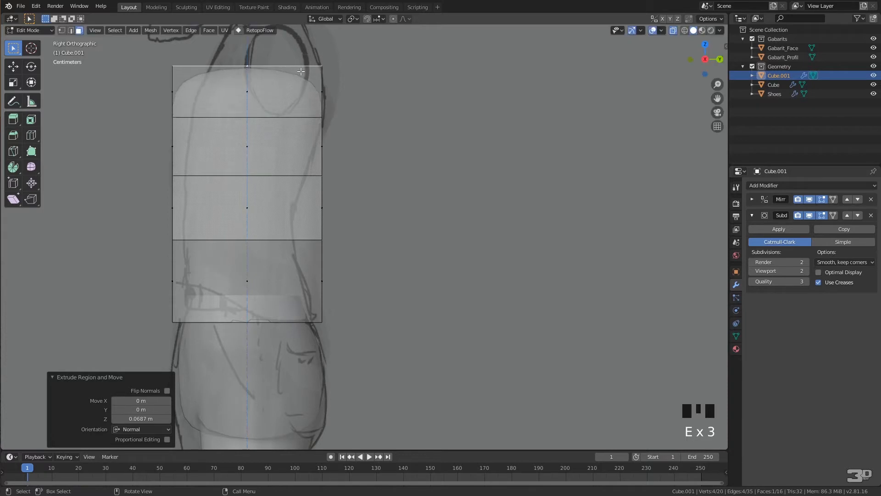
scroll(347, 98, "down", 2)
key("e")
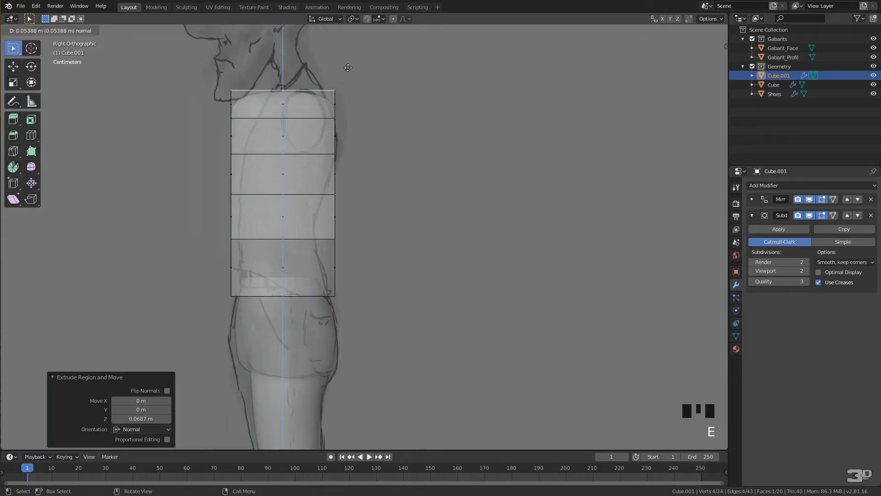
left_click(348, 68)
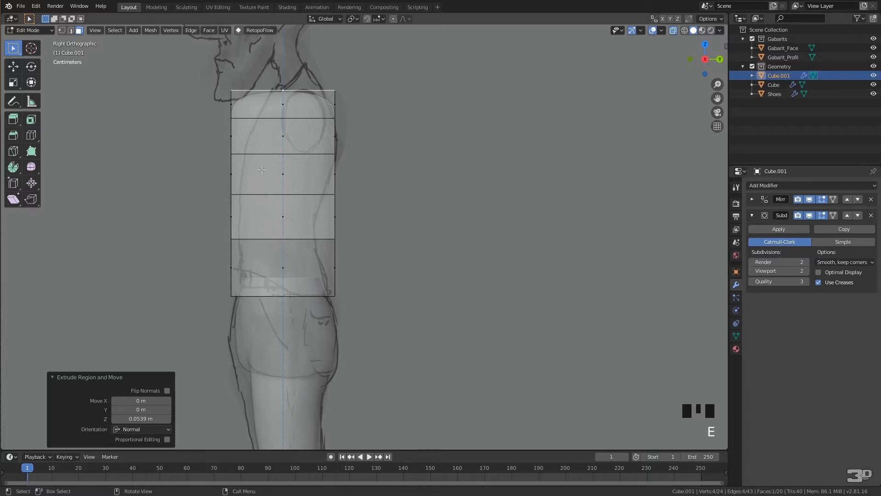
- Move the front vertices of the top three edge rows in side view onto the profile drawing's neck and chest outline
key("1")
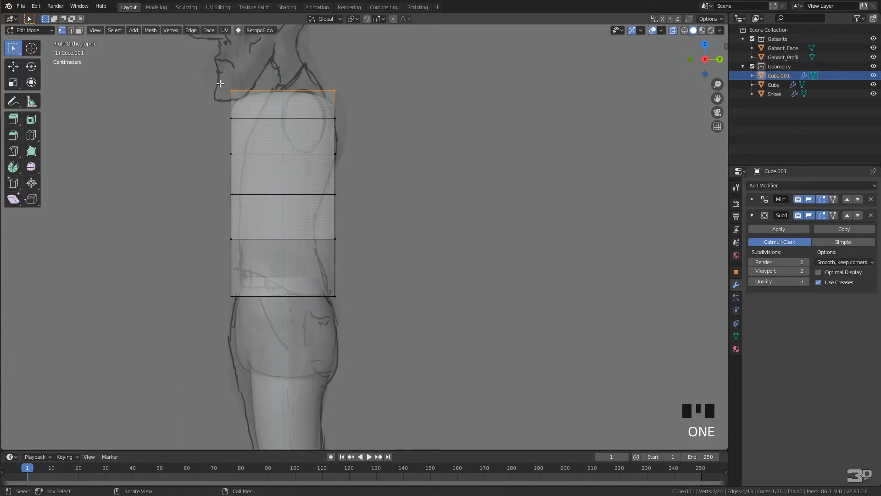
left_click_drag(220, 83, 240, 97)
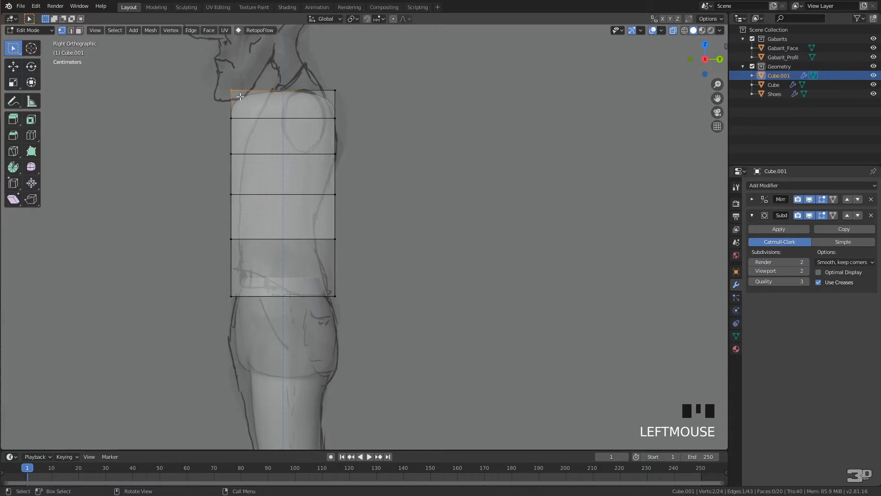
key("g")
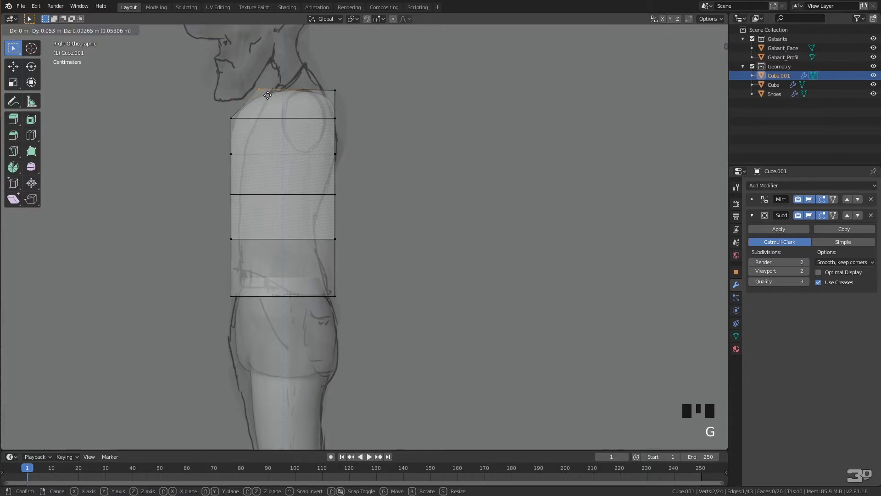
left_click(280, 93)
left_click(231, 118)
key("g")
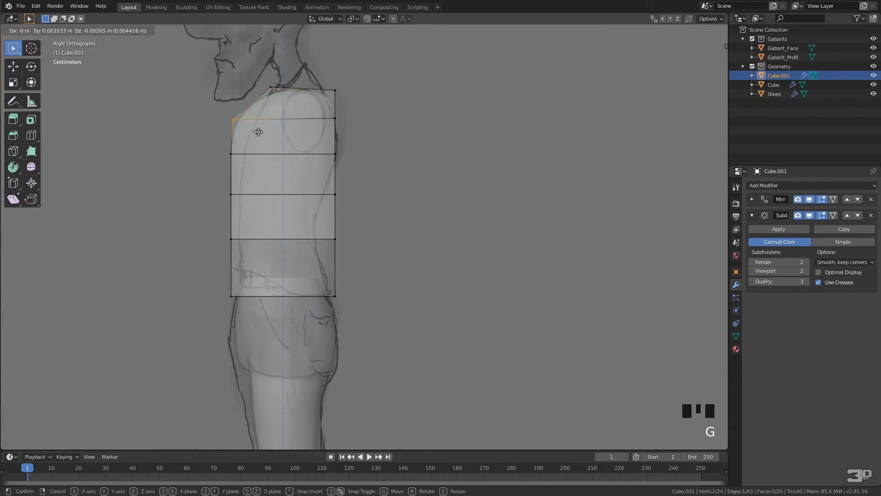
left_click(279, 133)
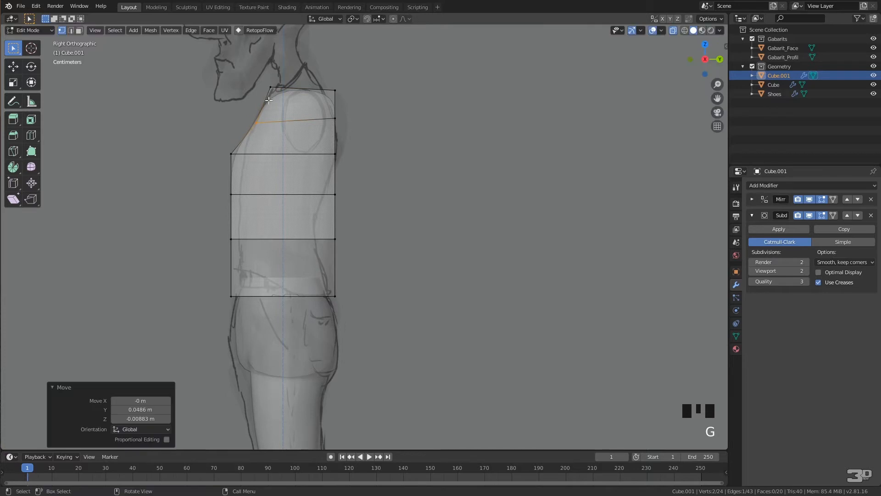
left_click(231, 154)
key("g")
left_click(258, 165)
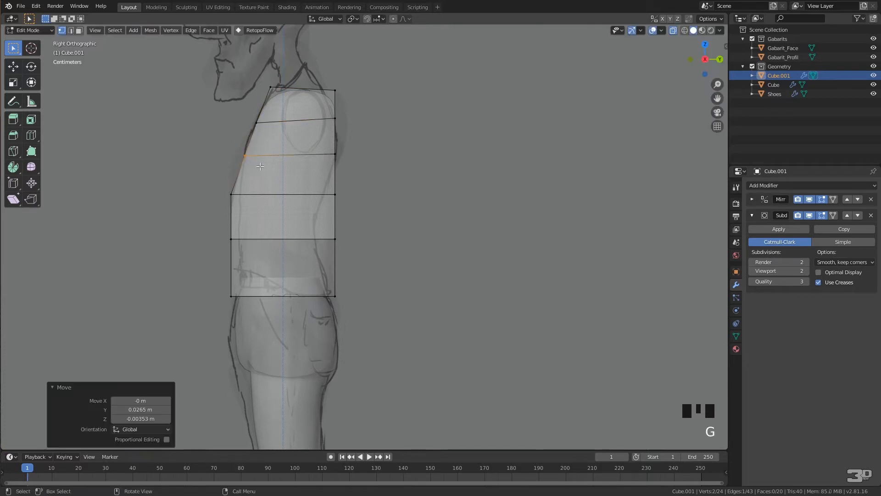
- Move the front vertices of the two abdomen rows back onto the profile drawing's belly line
left_click(231, 194)
key("g")
left_click(258, 209)
left_click(231, 238)
key("g")
left_click(260, 256)
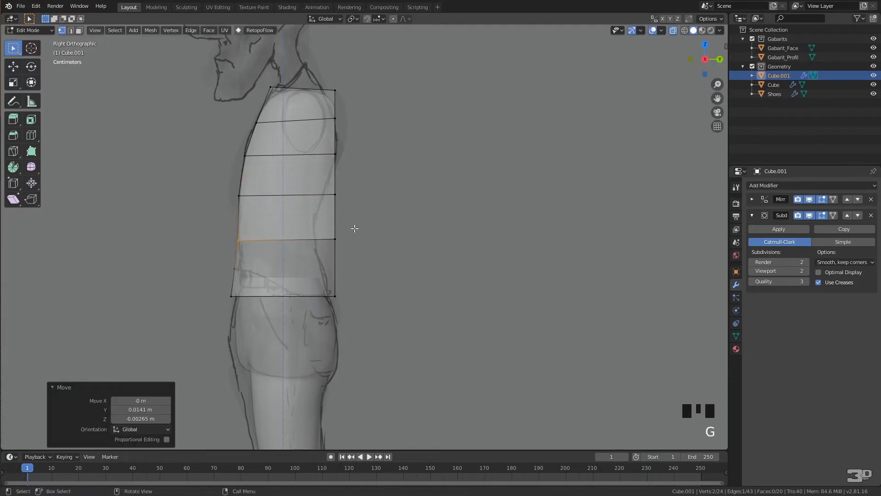
- Move the back vertices of the waist, mid-back and shoulder-blade rows onto the profile drawing's back outline
left_click(335, 238)
key("g")
left_click(305, 245)
left_click(340, 193)
key("g")
left_click(307, 209)
left_click(335, 155)
key("g")
left_click(323, 170)
- Move the top back vertices to the nape of the neck and fit the row below to the upper back outline
left_click_drag(348, 78, 324, 100)
key("g")
left_click(327, 111)
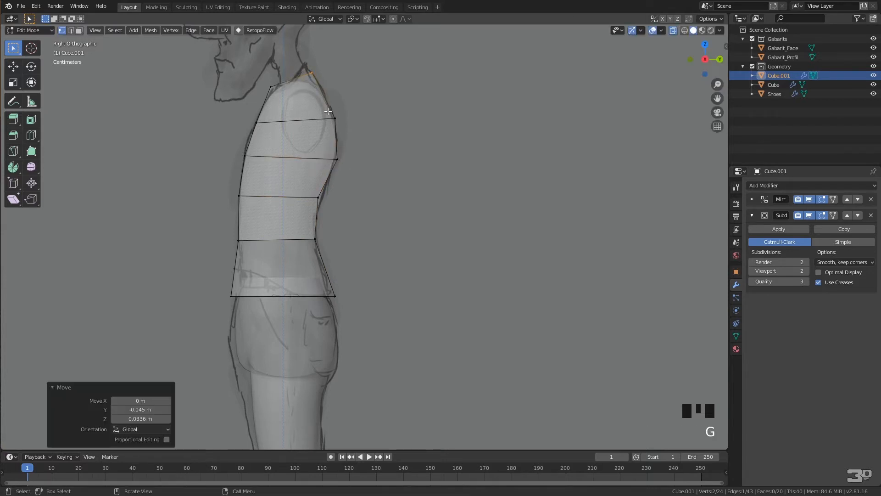
left_click(333, 124)
key("g")
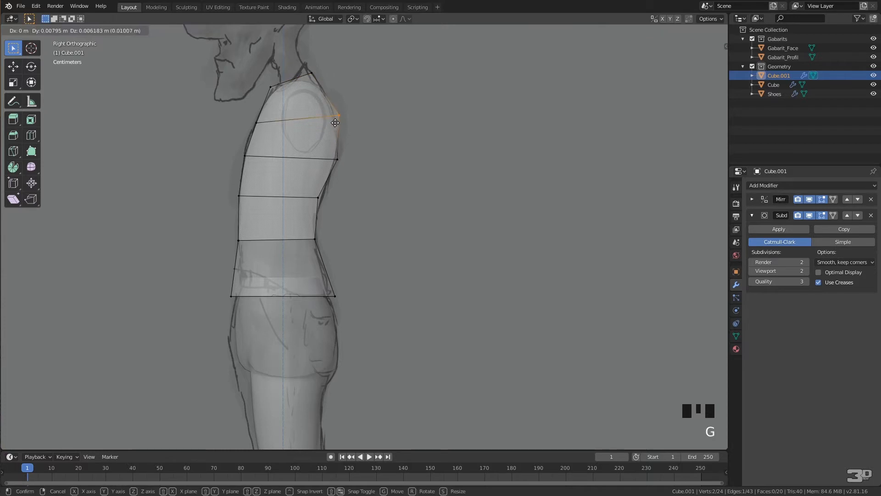
left_click(333, 123)
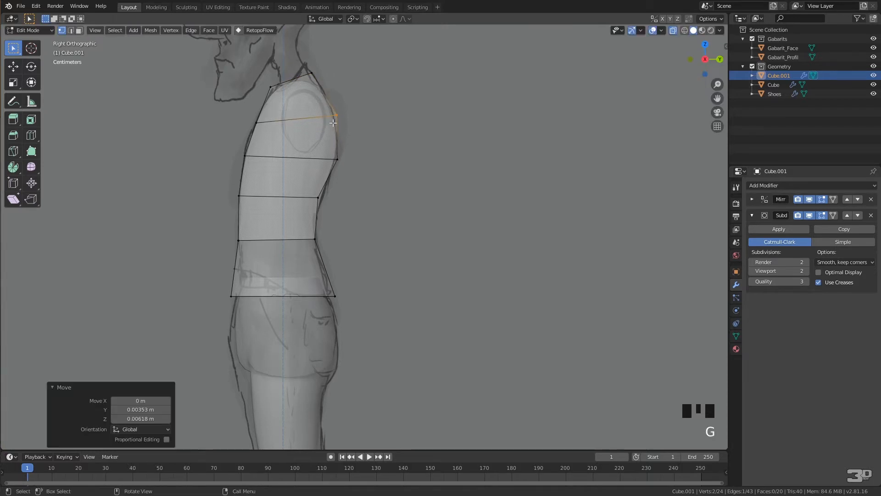
- Refine the collar by moving the nape vertices up about 0.017 m and the front neck vertices back about 0.007 m
left_click(312, 72)
key("g")
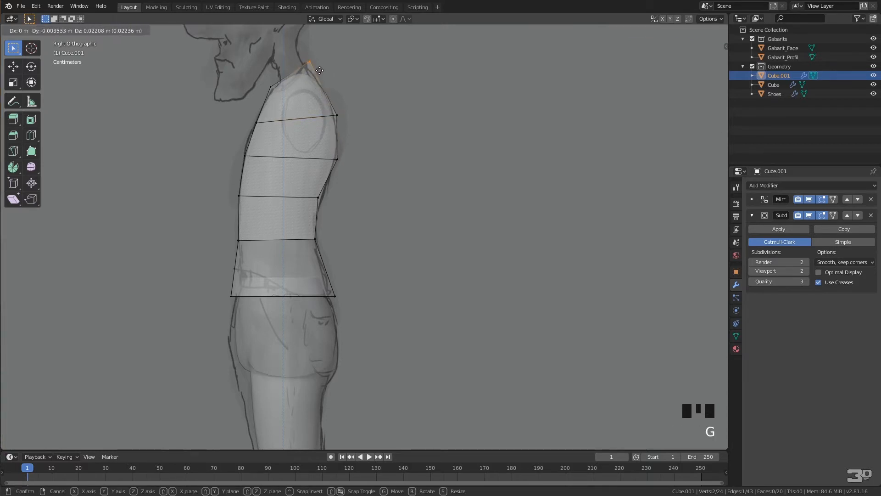
left_click(317, 73)
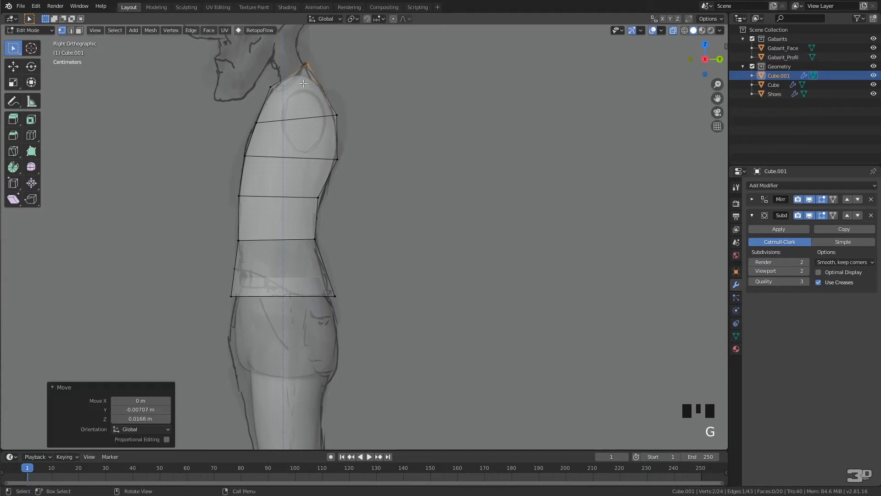
left_click(271, 86)
key("g")
left_click(282, 96)
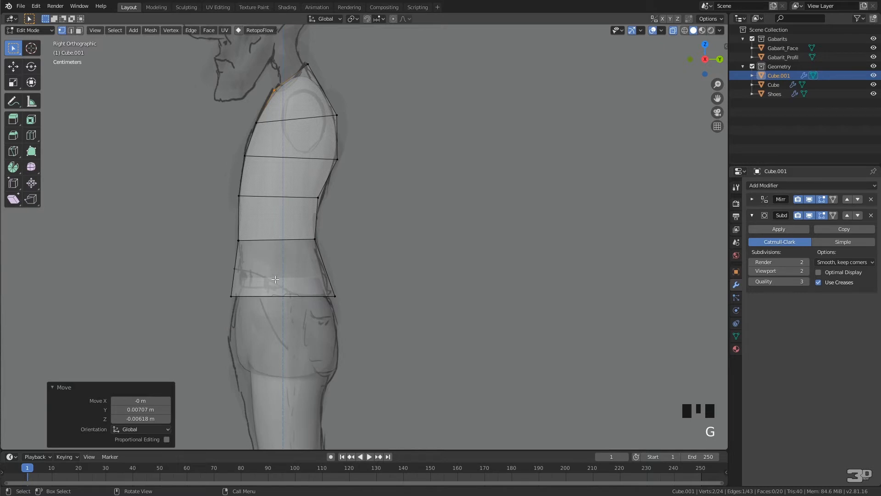
- In front view, move the side vertices in about 0.011 m at the waist and out about 0.007 m below the armpit
key("KP_1")
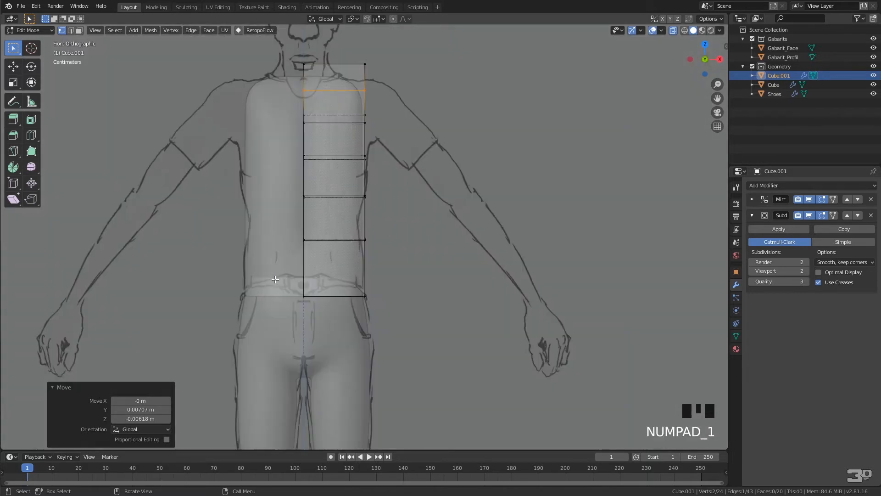
left_click(363, 240)
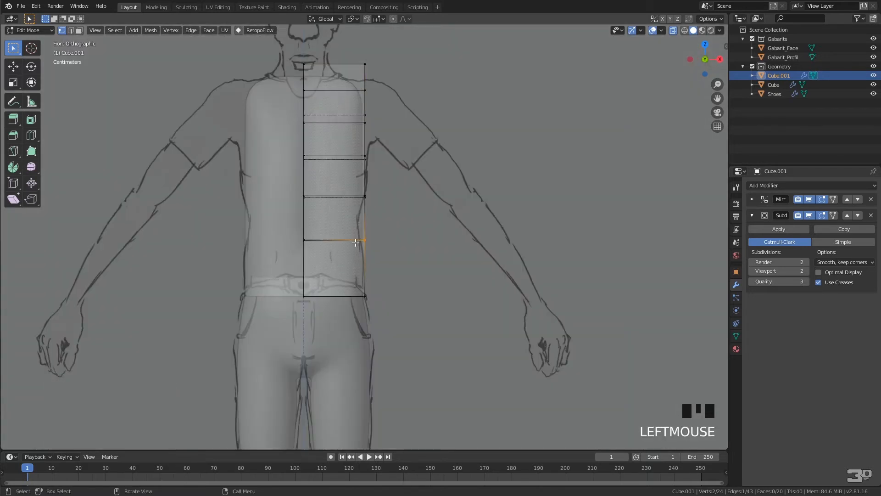
key("g")
left_click(350, 242)
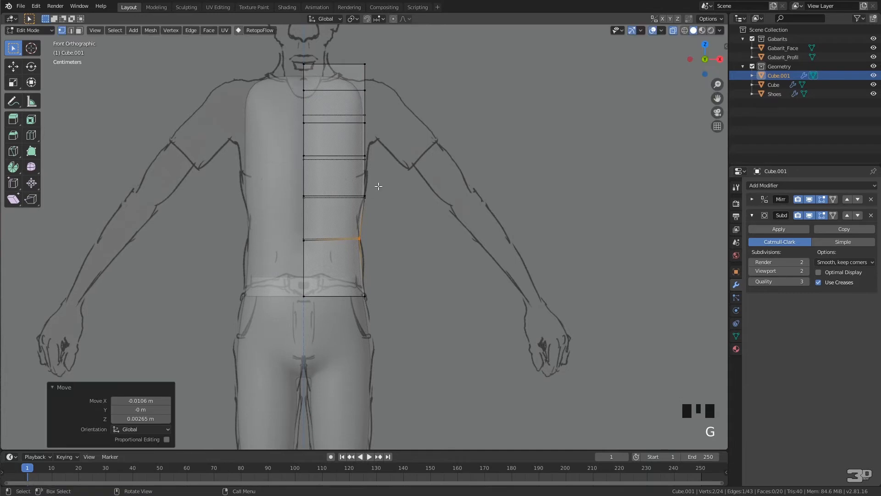
left_click(374, 153)
key("g")
left_click(367, 166)
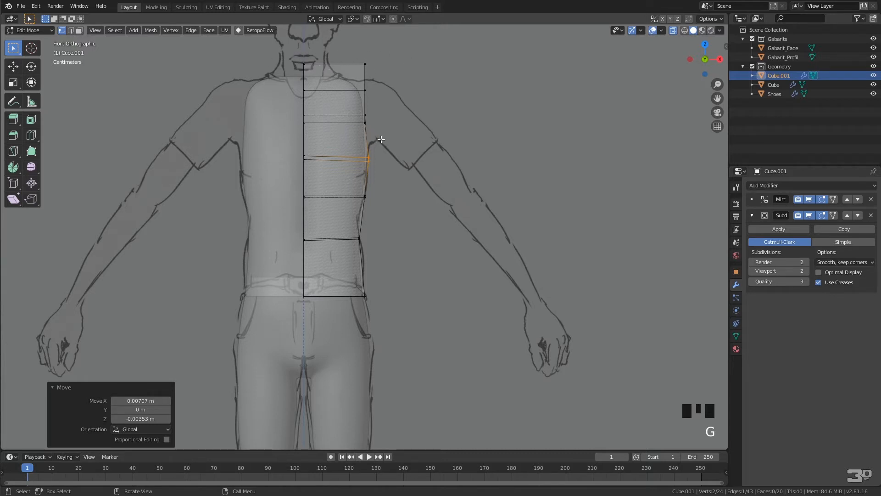
left_click(294, 120, "alt")
key("g")
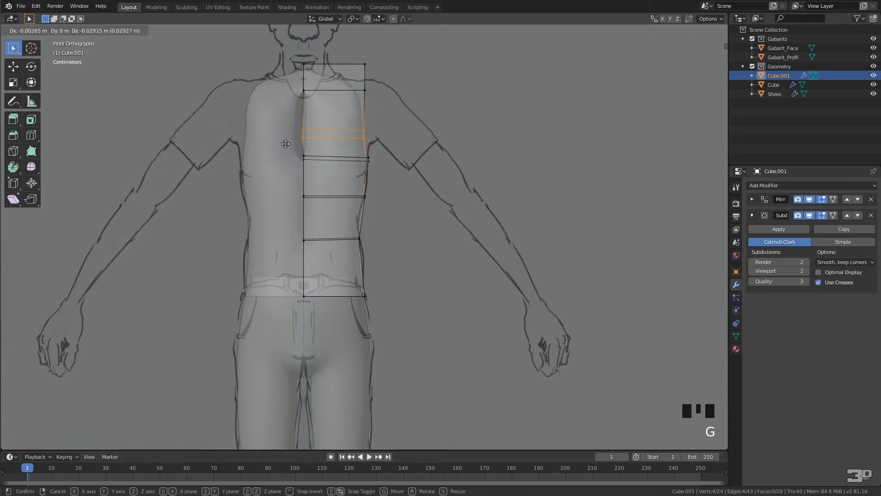
left_click(293, 134)
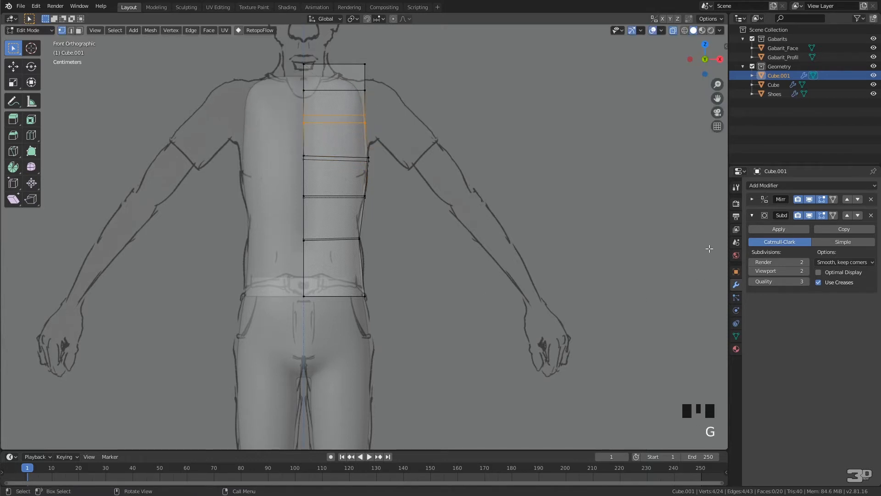
- Enable Clipping on the Mirror modifier and test it by trying to move the centre-line vertices off the mirror plane
left_click(752, 199)
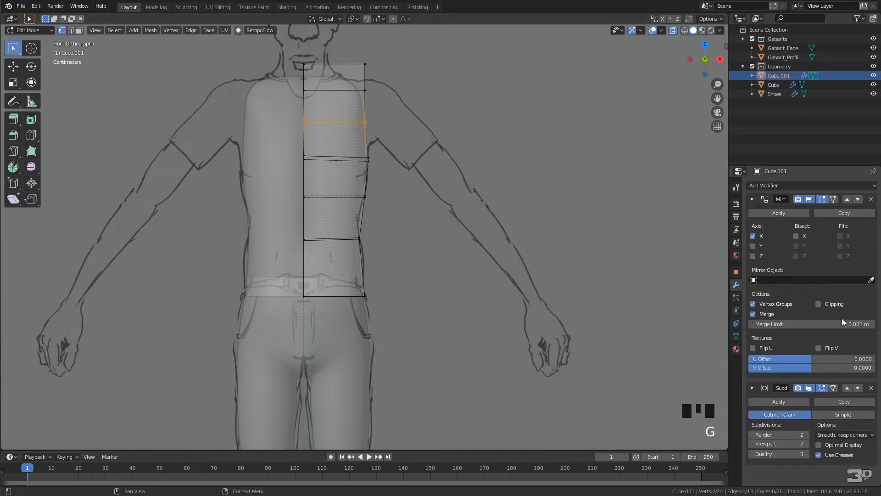
left_click(829, 304)
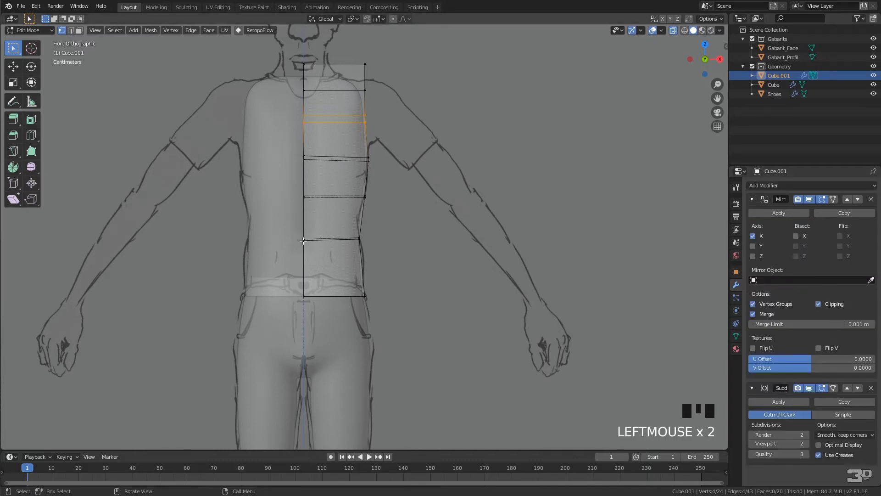
left_click(323, 292, "alt+shift")
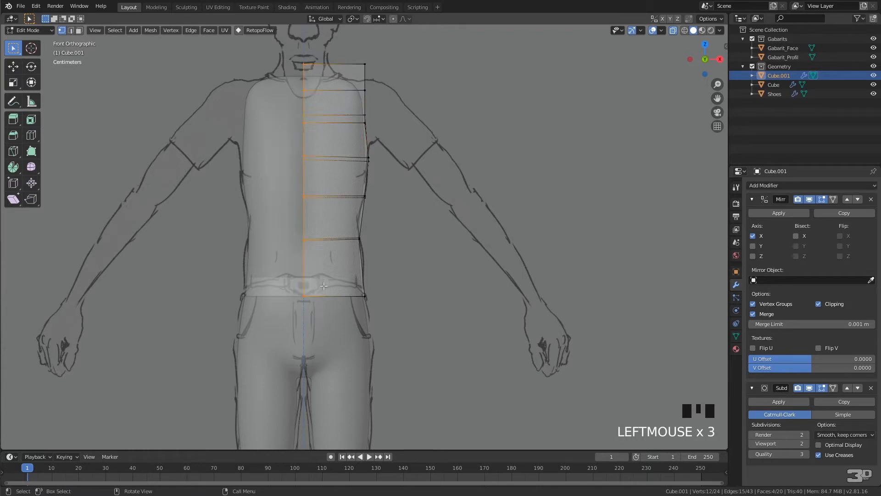
key("g")
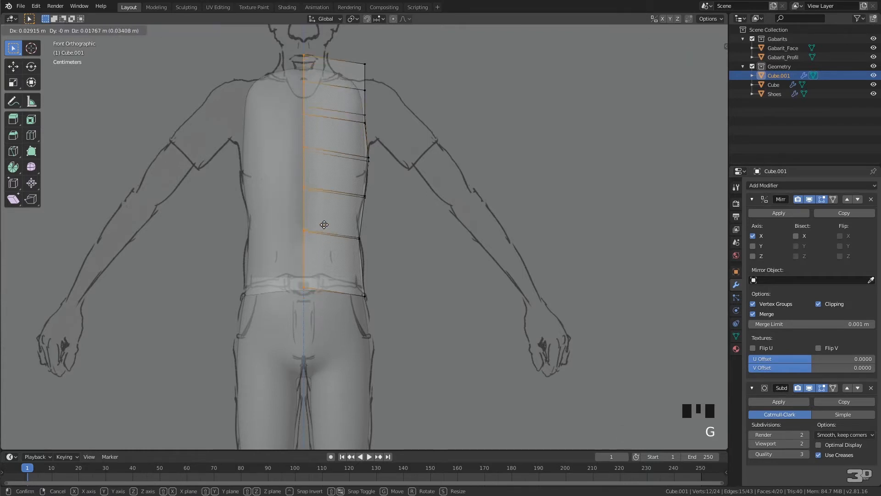
right_click(320, 240)
scroll(307, 252, "up", 3)
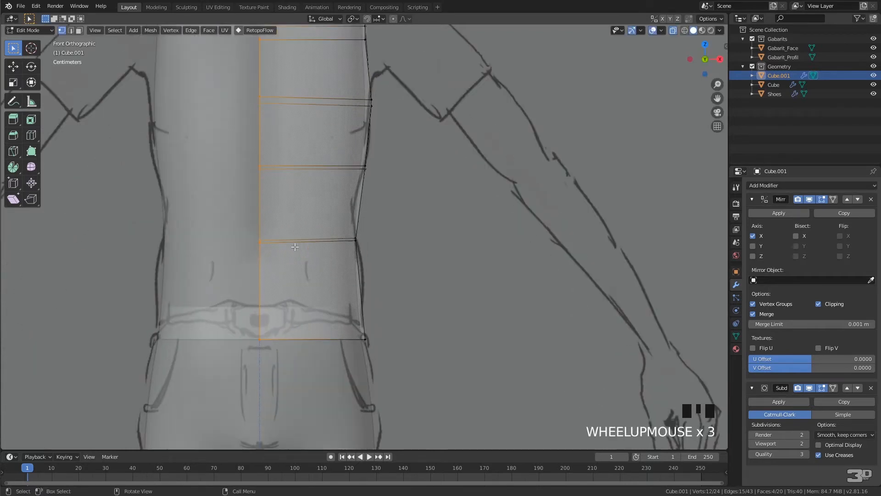
- Try to move a single waist vertex on the centre line off the mirror plane to test the clipping
key("alt+a")
scroll(274, 251, "up", 1)
left_click(244, 241)
key("g")
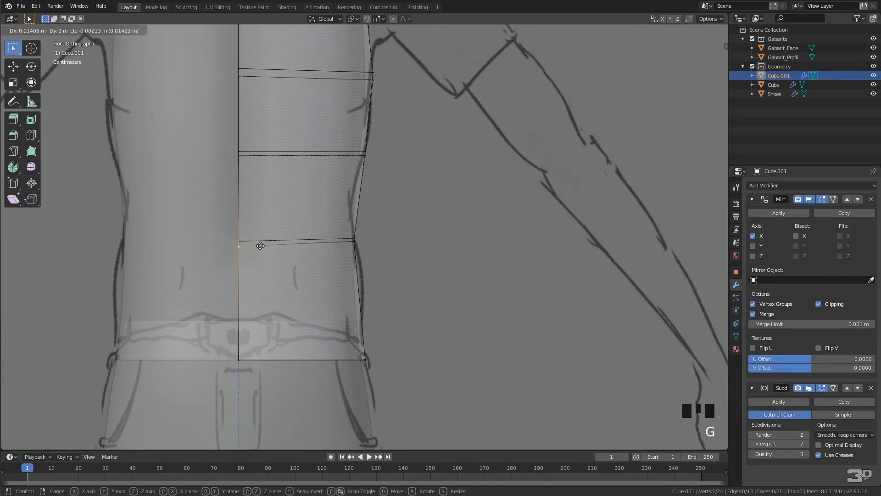
left_click(260, 243)
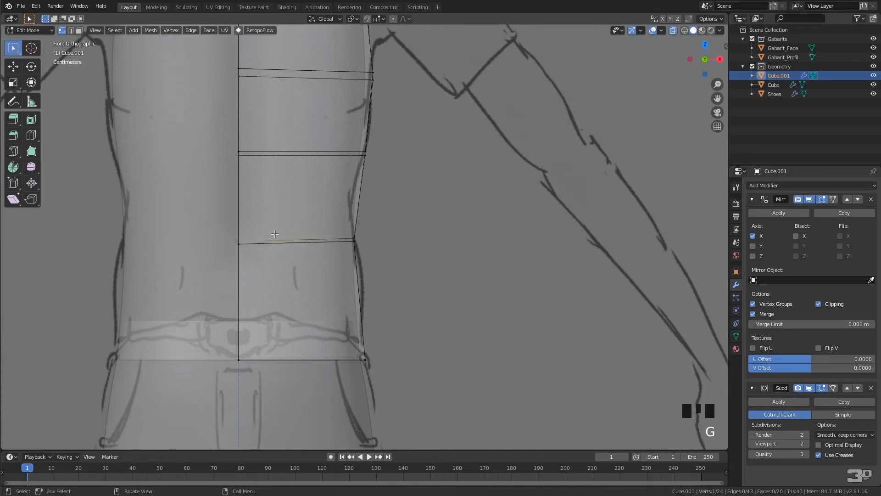
- Delete the inner faces that lie along the torso's mirror plane
scroll(239, 239, "down", 6)
mouse_move(275, 206)
middle_mouse_down()
mouse_move(322, 271)
mouse_move(251, 243)
mouse_move(259, 246)
middle_mouse_up()
scroll(271, 144, "up", 2)
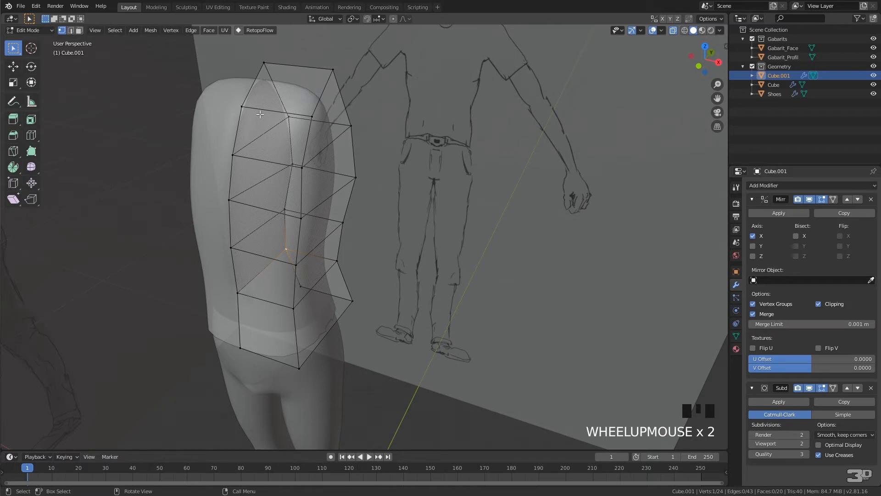
key("KP_1")
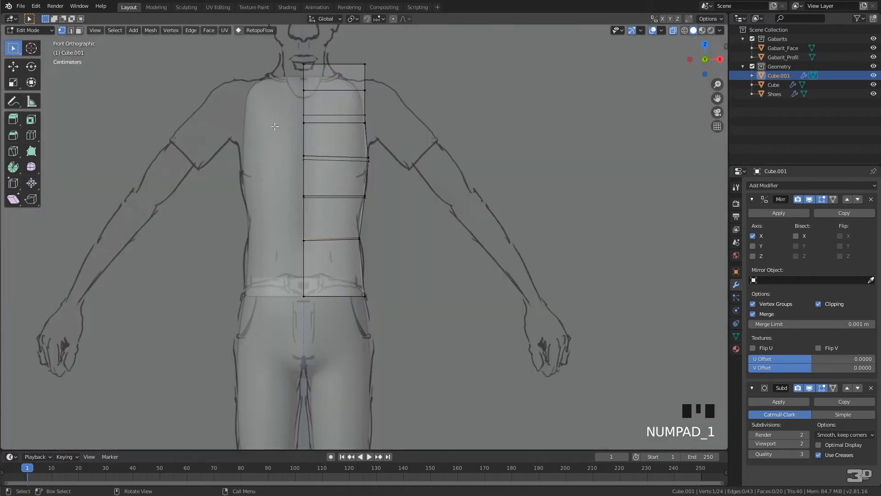
key("3")
left_click_drag(270, 54, 314, 283)
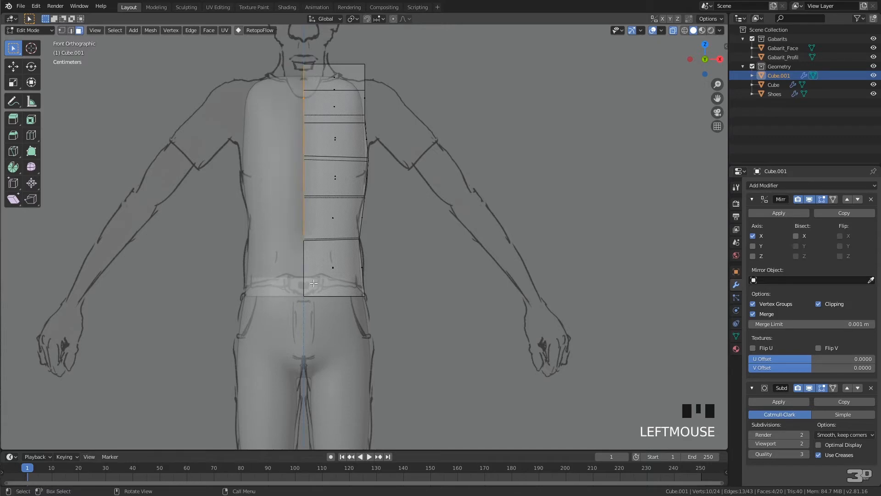
key("x")
left_click(313, 283)
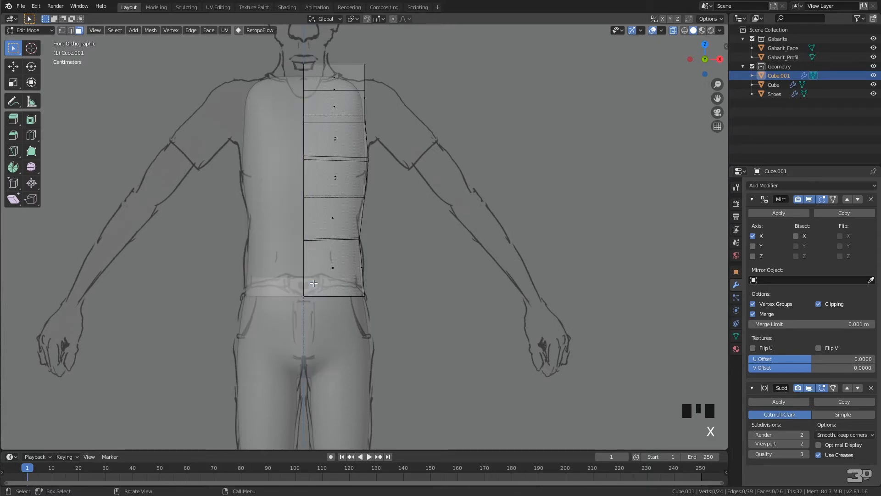
- In front view, move the faces of the top torso section down about 0.024 m along Z towards the shoulder line
middle_click_drag(313, 283, 325, 187)
left_click(313, 149)
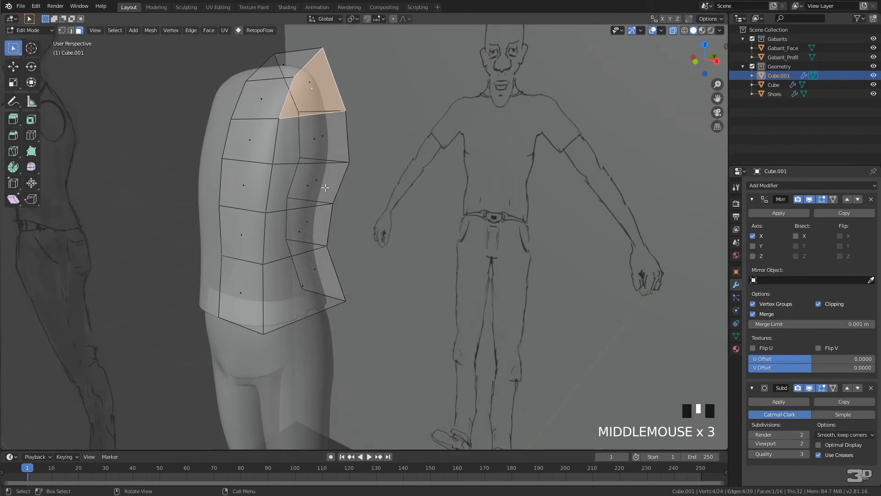
key("KP_1")
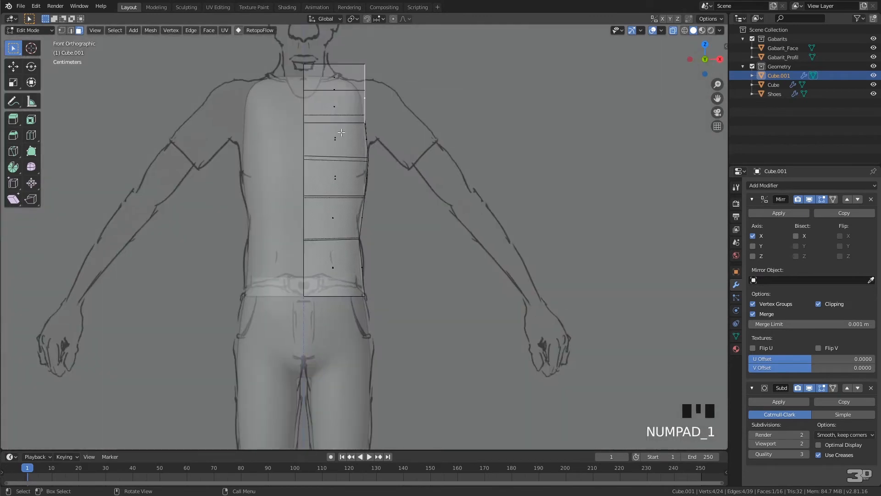
left_click_drag(292, 50, 378, 130)
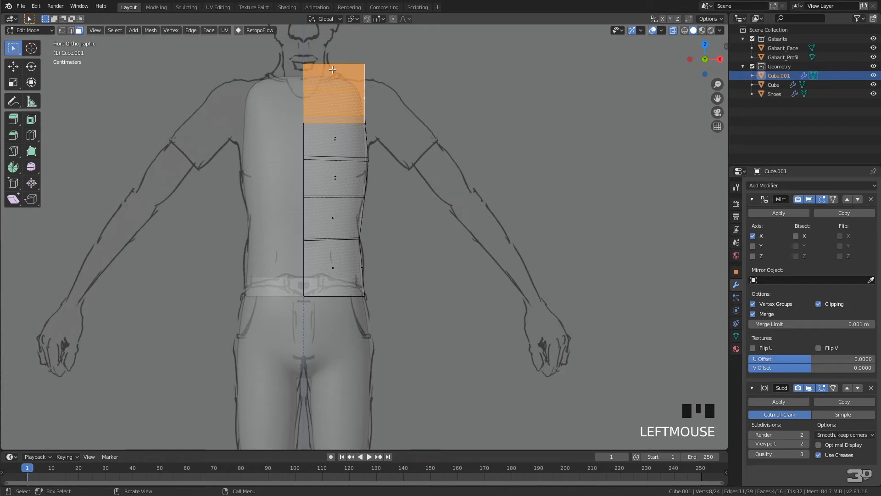
key("g")
key("z")
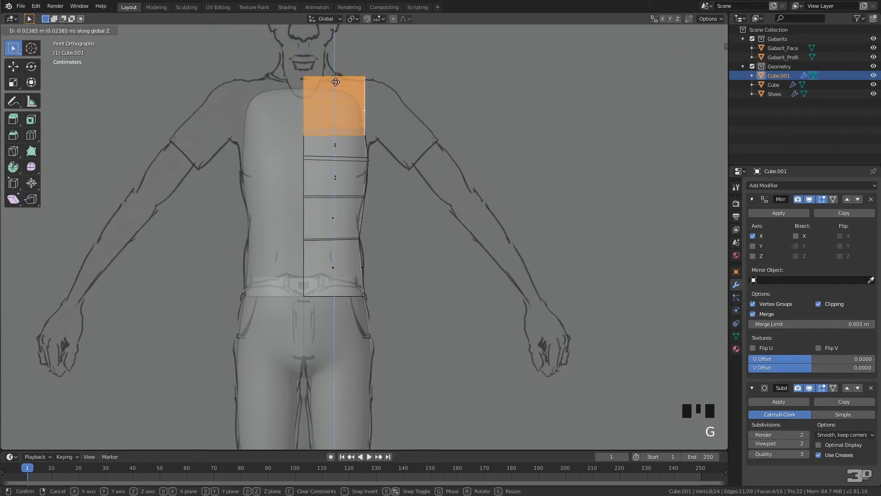
left_click(335, 82)
- Extrude the upper side face outward about 0.086 m to start the shoulder
left_click(398, 113)
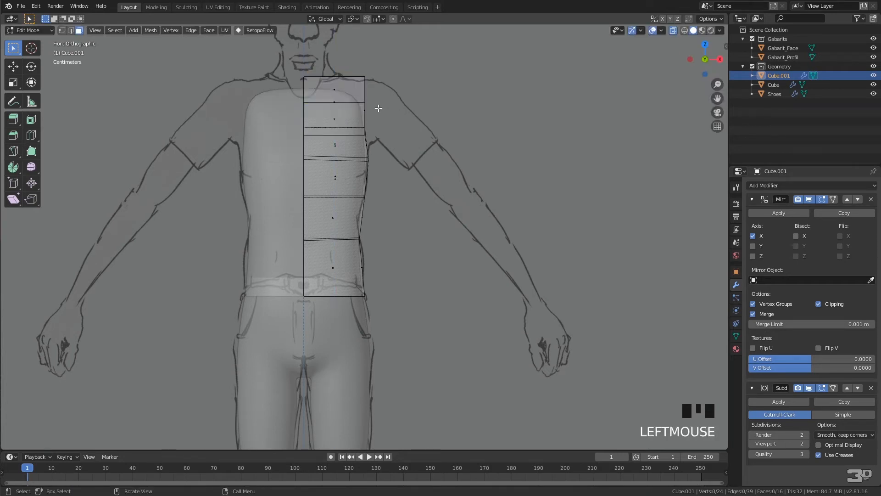
left_click(365, 110)
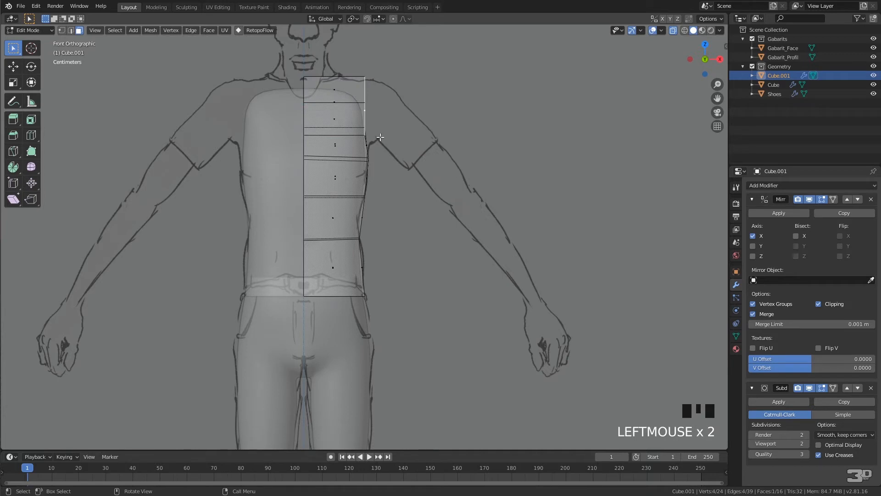
key("e")
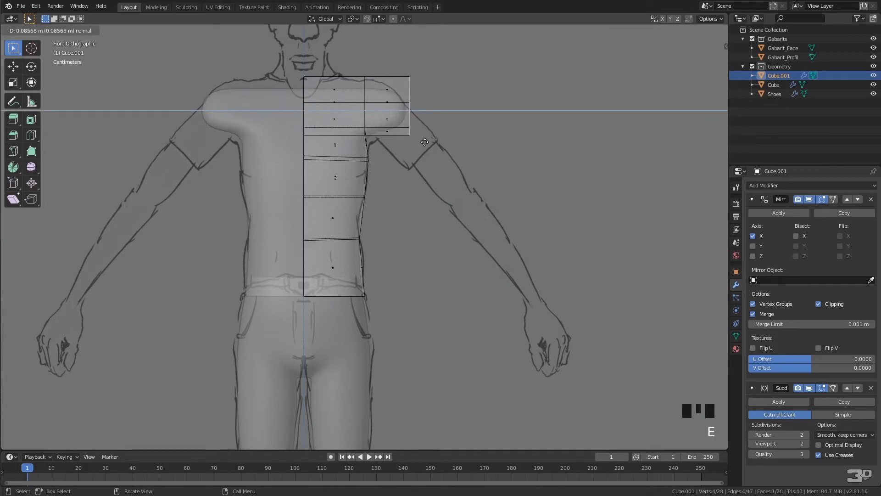
left_click(424, 142)
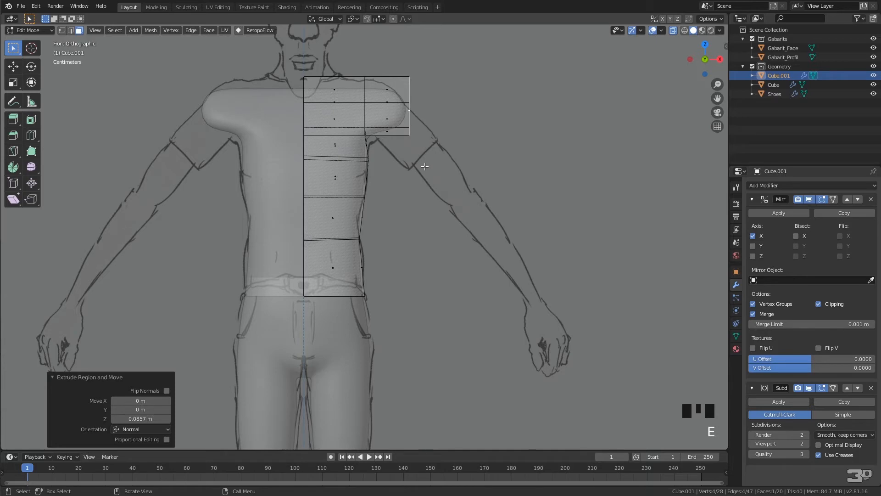
- In right side view, move the extruded shoulder face's vertices back about 0.022 m and down about 0.042 m
middle_click_drag(425, 166, 294, 148)
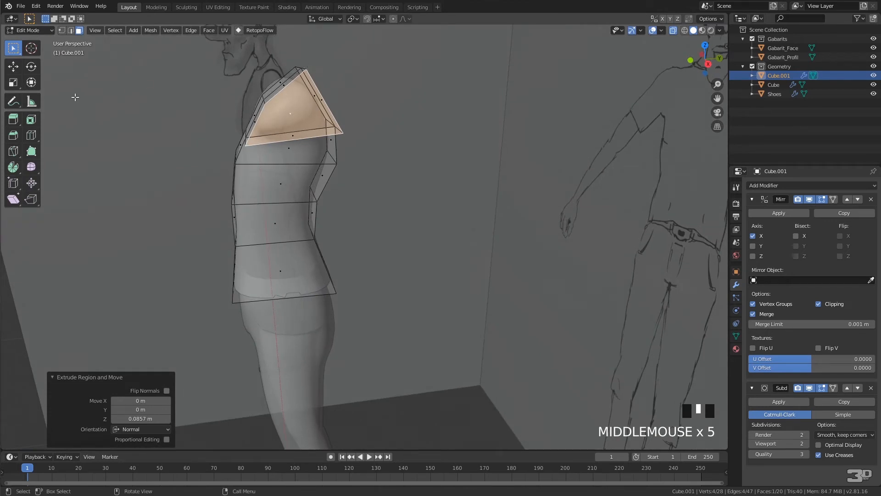
key("1")
middle_click_drag(332, 87, 319, 78)
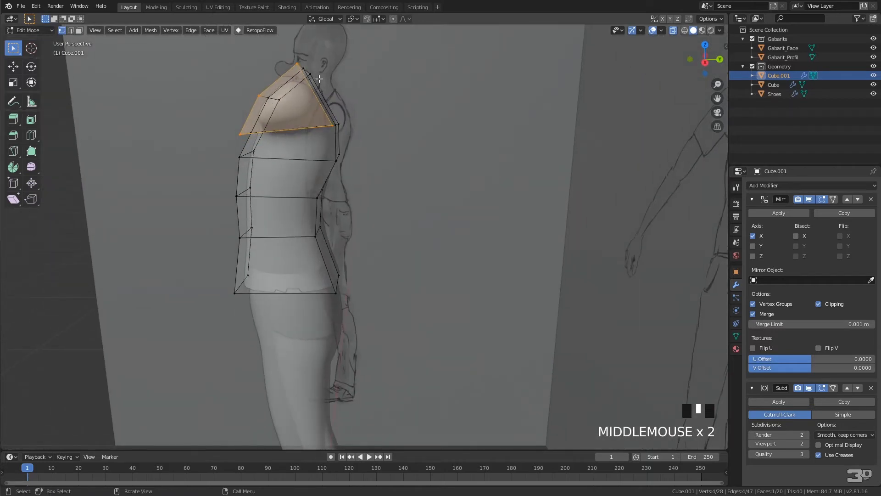
key("KP_3")
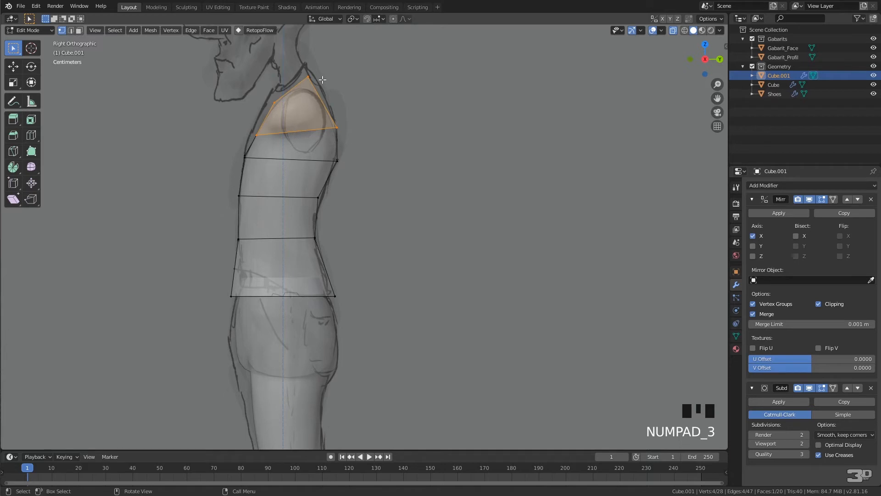
key("z")
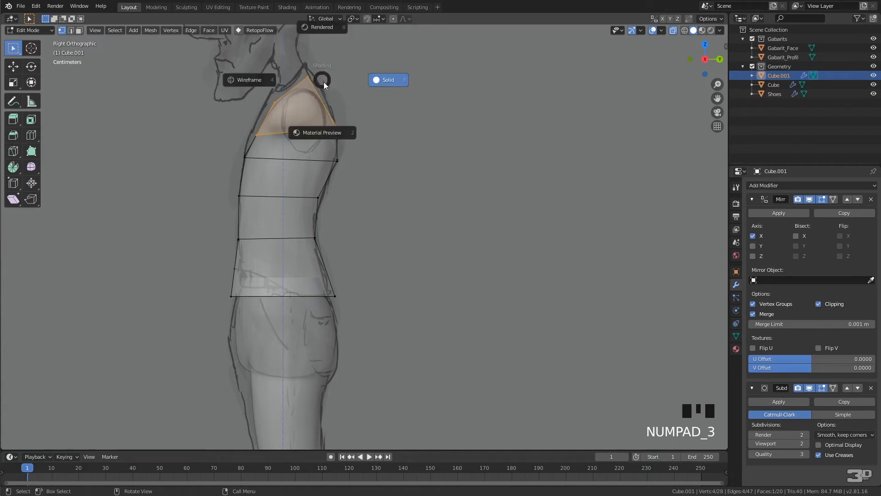
left_click(119, 303)
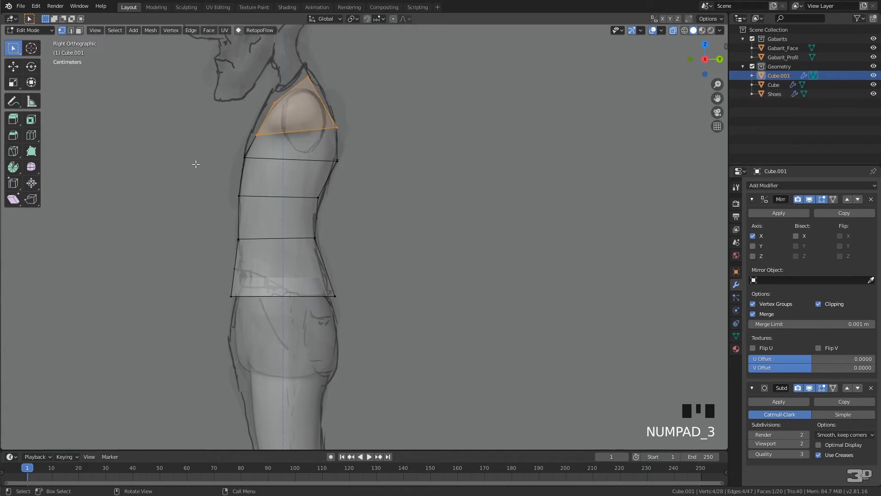
key("g")
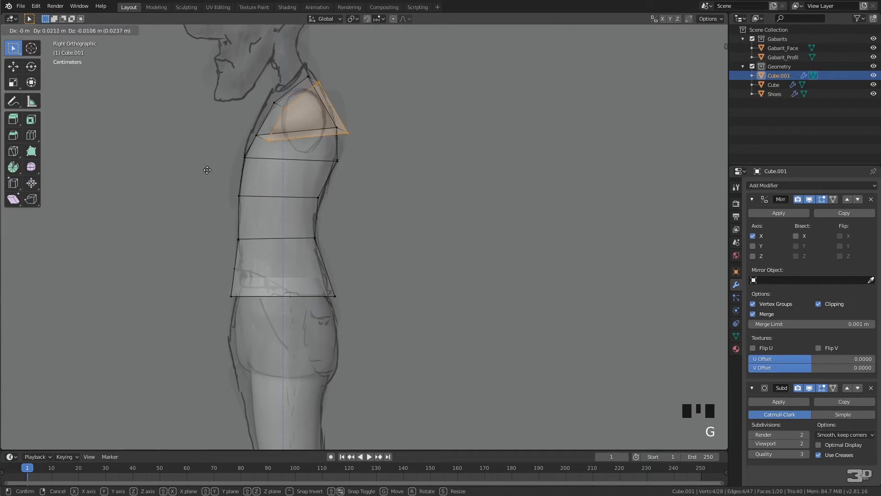
left_click(207, 185)
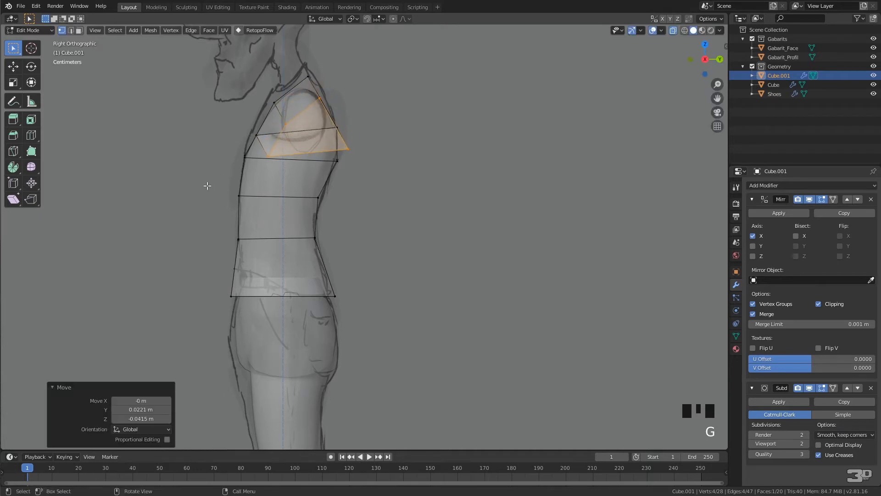
- Fit the shoulder face's two lower vertices to the armhole drawing, moving the front one backward and the back one about 0.041 m forward
left_click(269, 155)
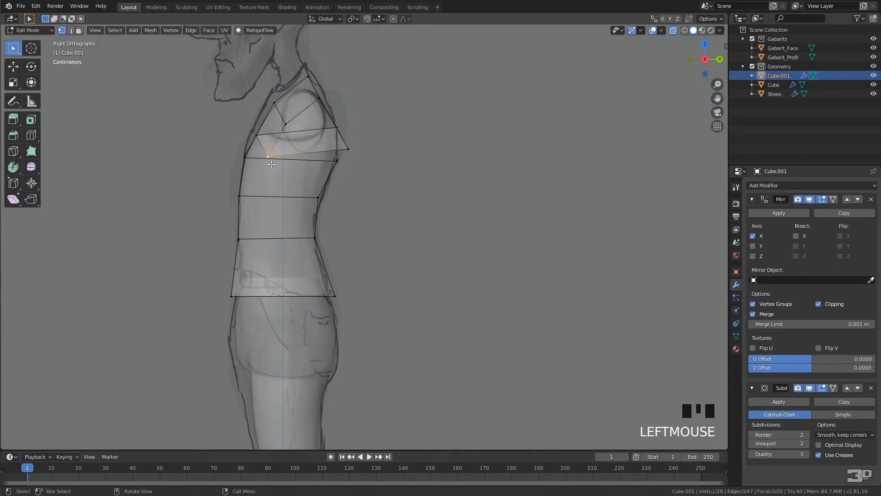
key("g")
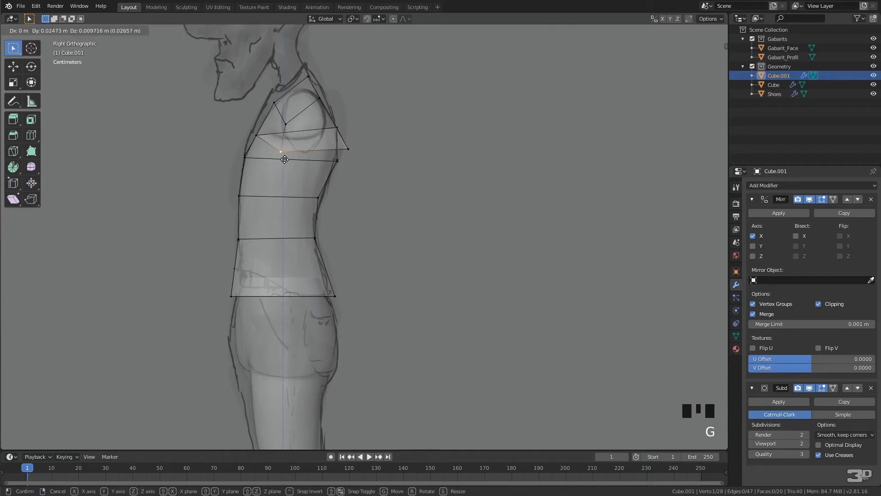
left_click(288, 161)
left_click(349, 149)
key("g")
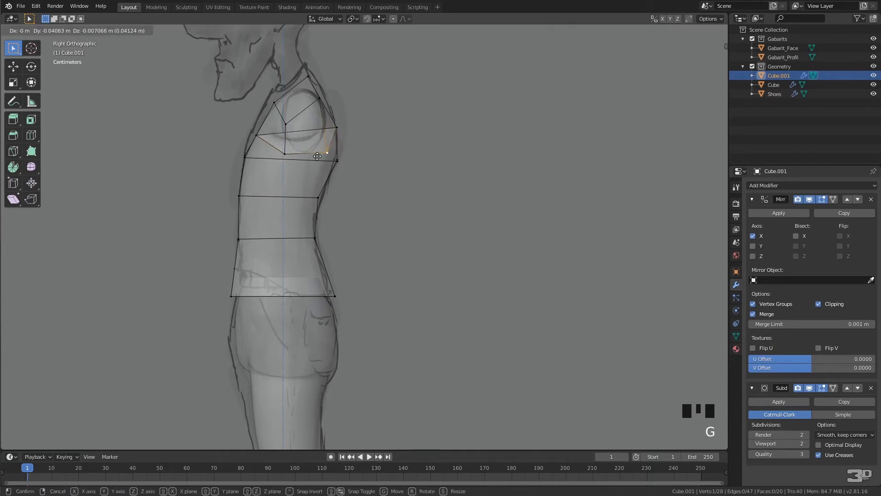
left_click(317, 157)
- Fit the shoulder face's two upper vertices to the armhole drawing, raising the front one about 0.06 m and nudging the back one up and back
left_click(286, 128)
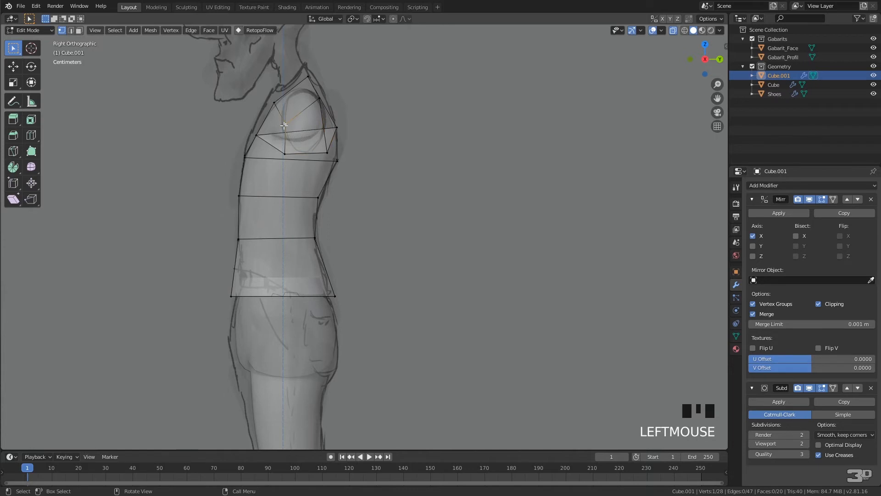
key("g")
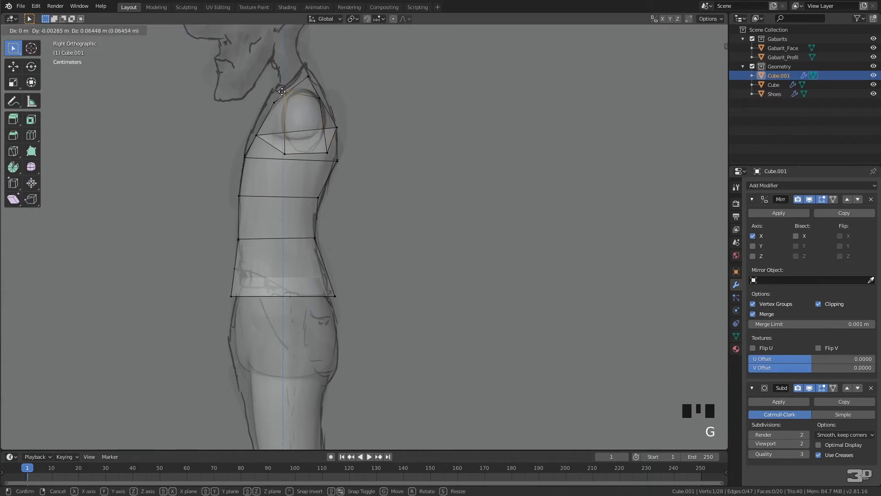
left_click(283, 92)
left_click(319, 98)
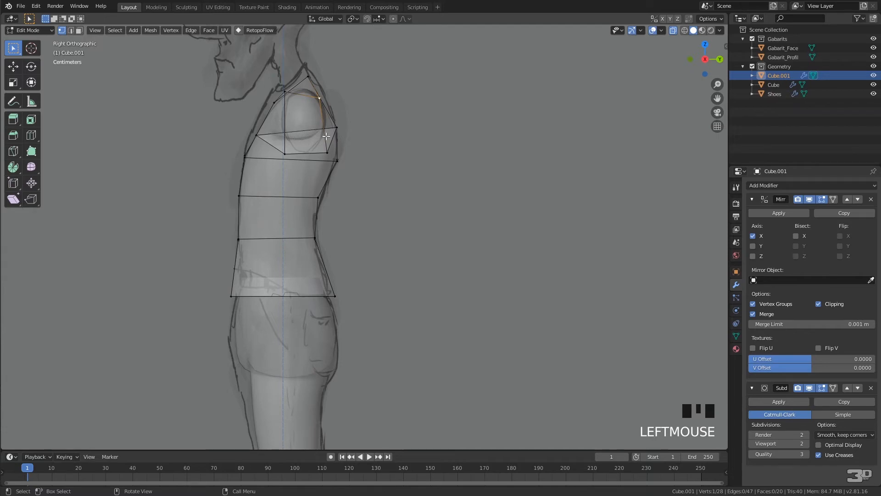
key("g")
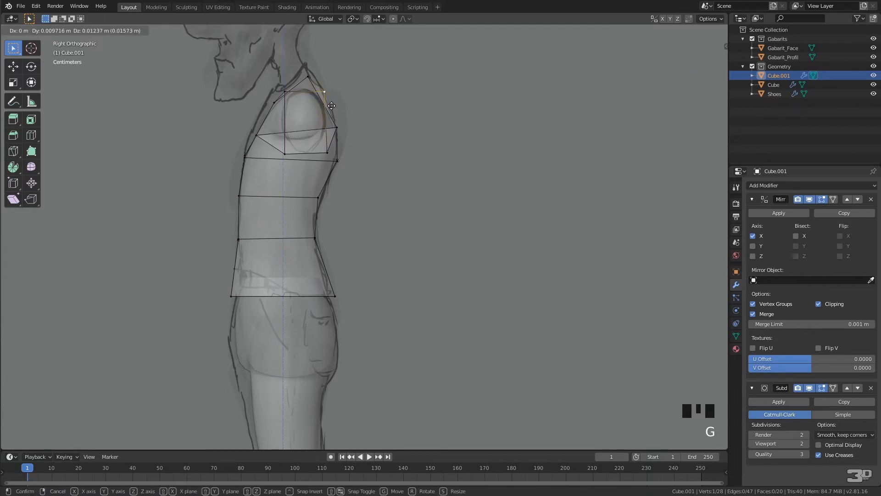
left_click(330, 103)
- In front view, lower the nape row's outer vertex about 0.052 m and its centre-line vertex about 0.046 m to the level of the front neck row
middle_click_drag(296, 173, 390, 184)
mouse_move(356, 140)
middle_mouse_down()
mouse_move(316, 163)
mouse_move(330, 151)
mouse_move(317, 128)
mouse_move(324, 106)
mouse_move(333, 108)
mouse_move(305, 118)
middle_mouse_up()
left_click(329, 104)
scroll(333, 107, "down", 1)
key("KP_1")
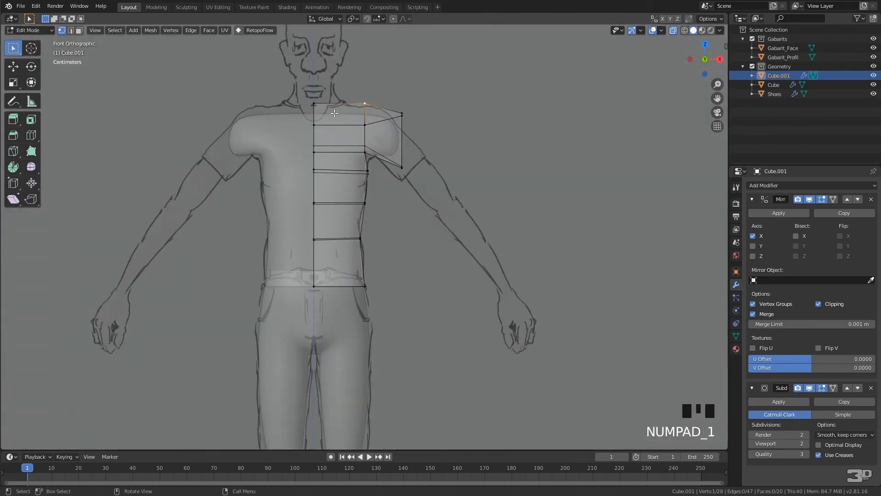
scroll(399, 126, "up", 2)
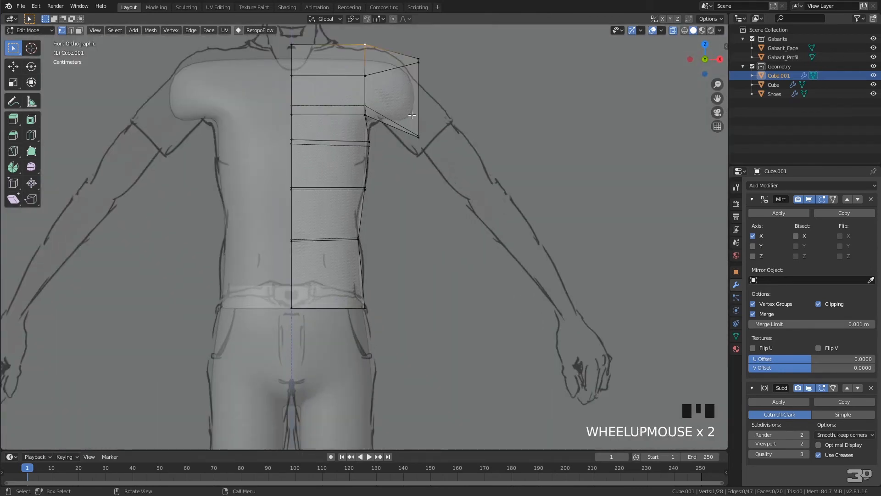
middle_click_drag(405, 110, 404, 124)
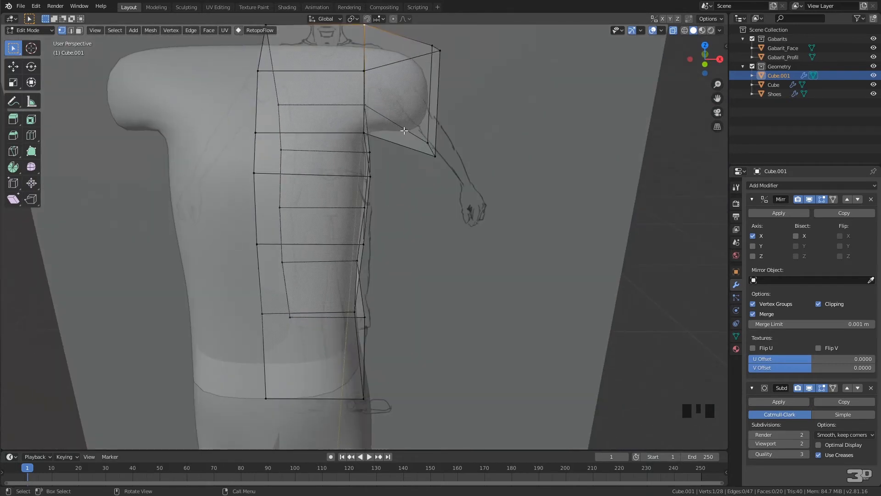
key("KP_1")
left_click(375, 55)
key("g")
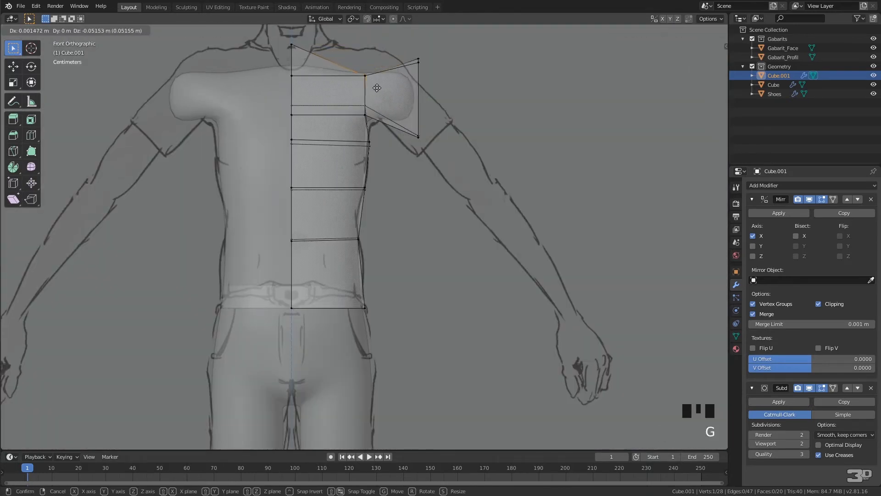
left_click(349, 65)
key("g")
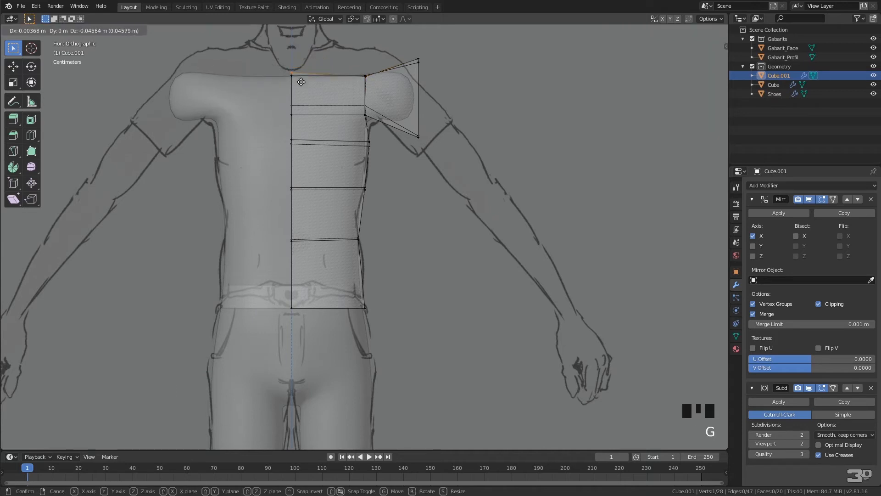
left_click(360, 70)
- Move the two outer neck vertices inward 0.025 m and up about 0.047 m to the shoulder outline
left_click_drag(358, 65, 375, 86)
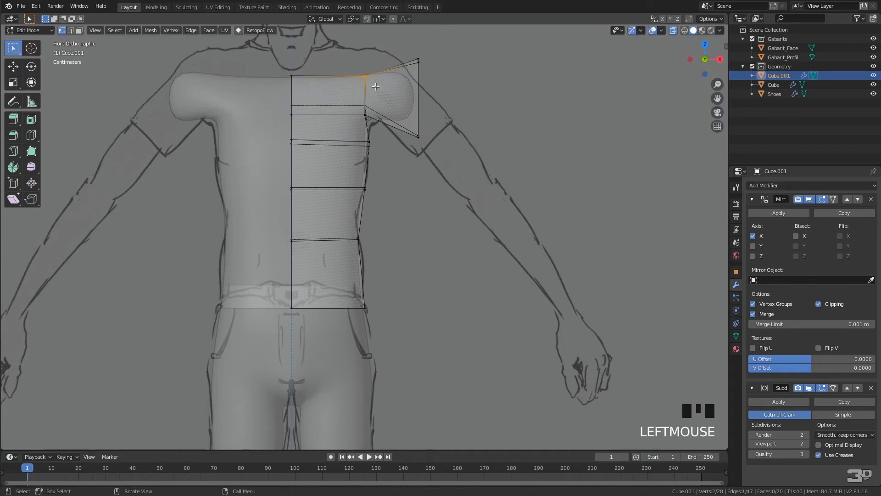
key("g")
left_click(360, 58)
- Raise the two centre-line neck vertices about 0.034 m toward the collar line of the front drawing
left_click_drag(283, 61, 295, 80)
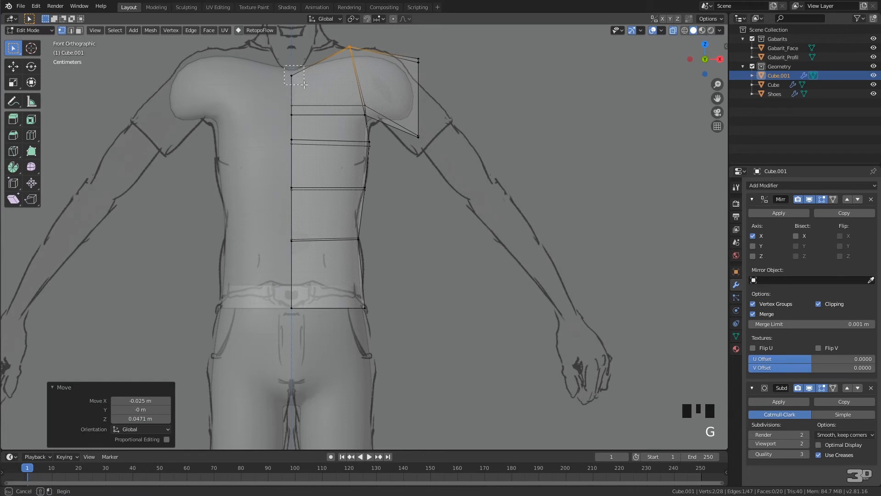
key("g")
left_click(299, 54)
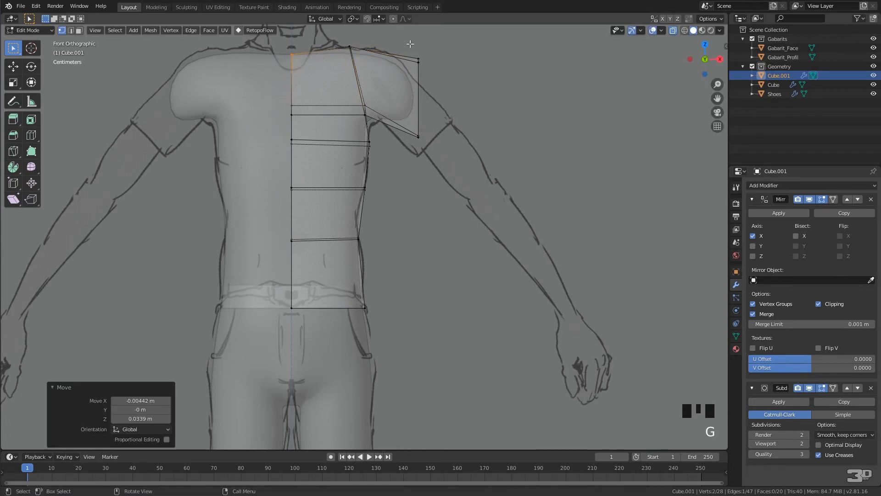
- Fit the shoulder face to the front drawing, moving its upper vertices inward about 0.05 m and up, and its lower vertices up about 0.11 m
left_click_drag(410, 44, 426, 68)
key("g")
left_click(395, 55)
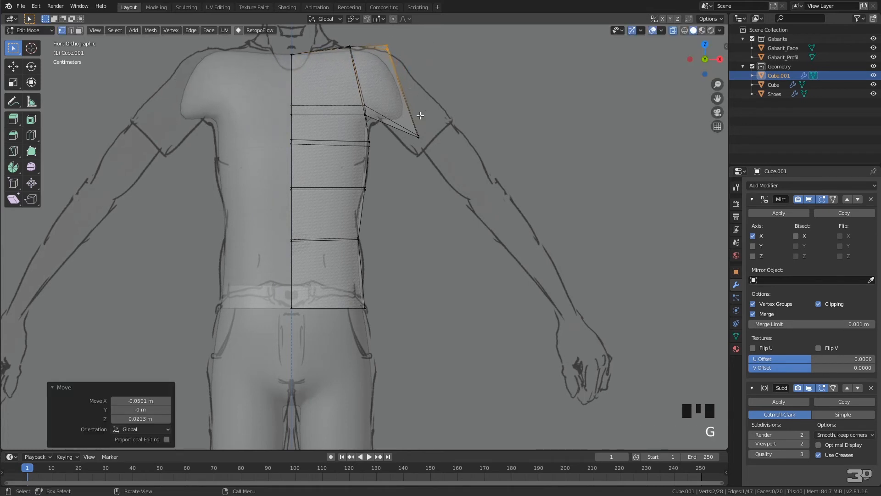
key("g")
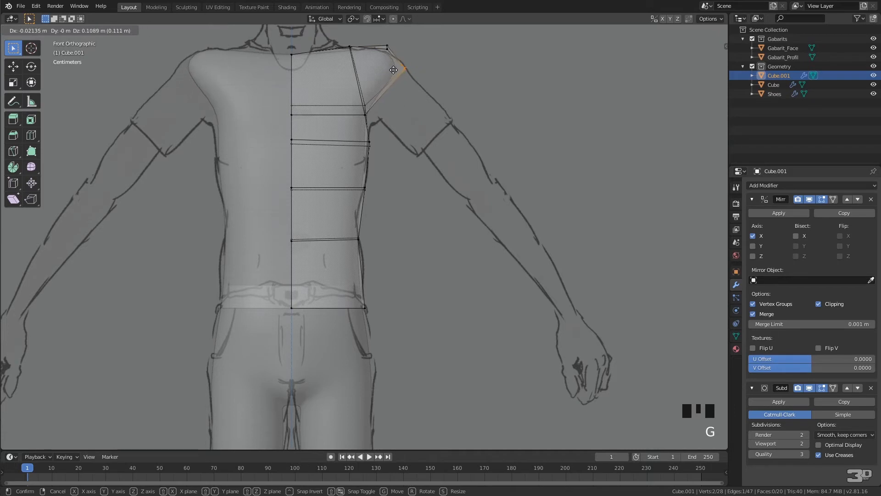
left_click(392, 46)
key("g")
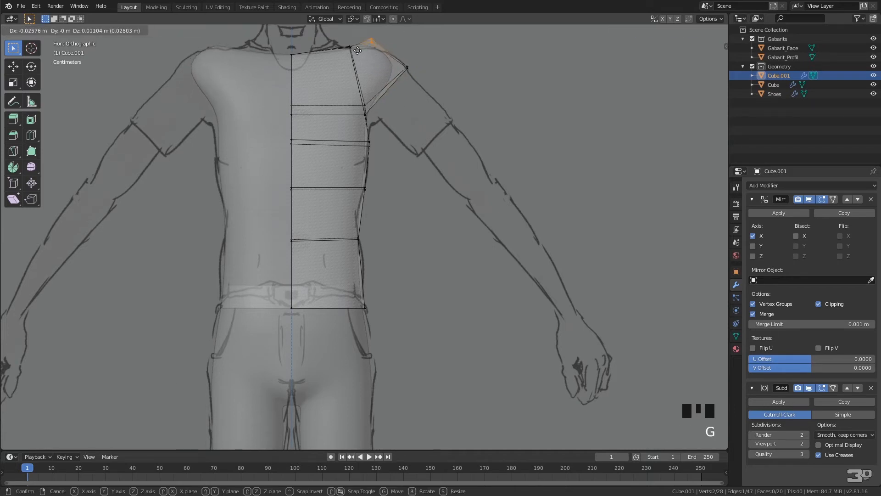
left_click(381, 52)
- Move the two armpit vertices outward about 0.01 m and down about 0.005 m to the drawn armpit
left_click(366, 114)
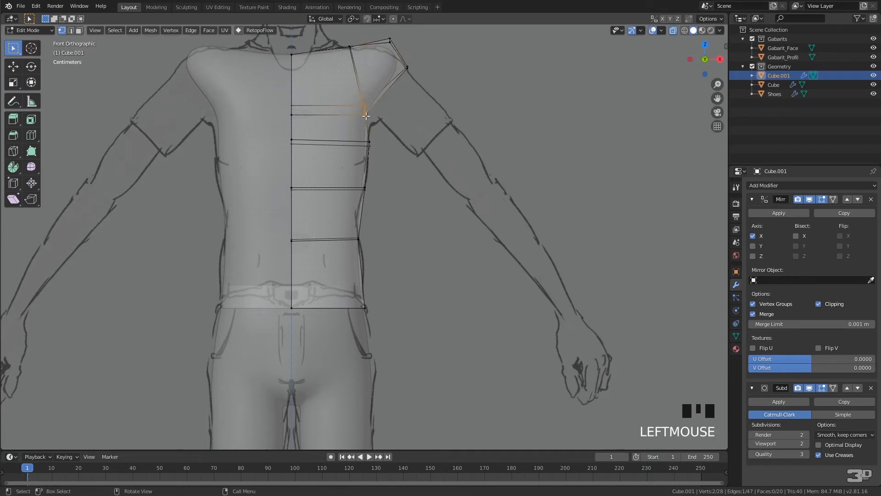
key("g")
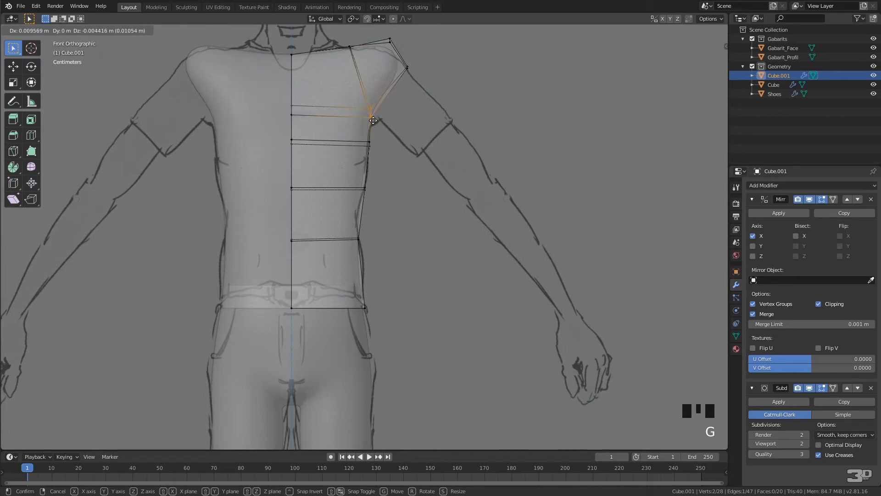
left_click(374, 121)
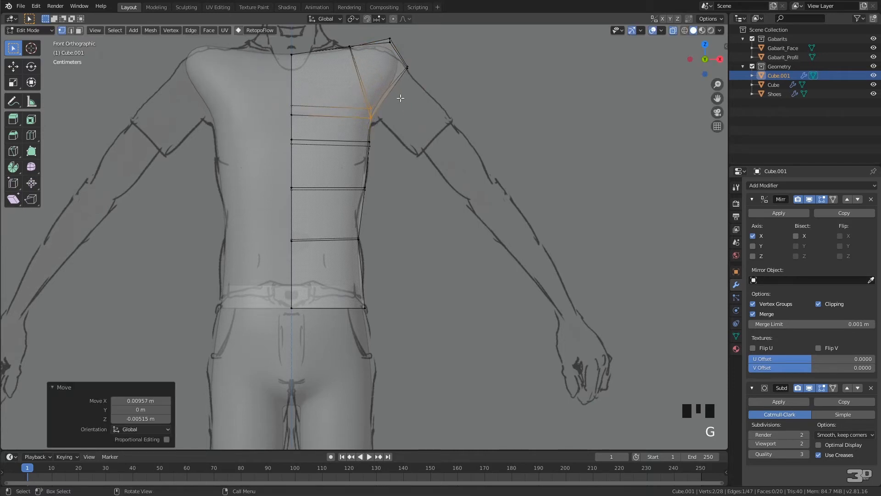
- Extrude the shoulder face about 0.1 m along its normal to form the sleeve down to the drawn cuff
key("3")
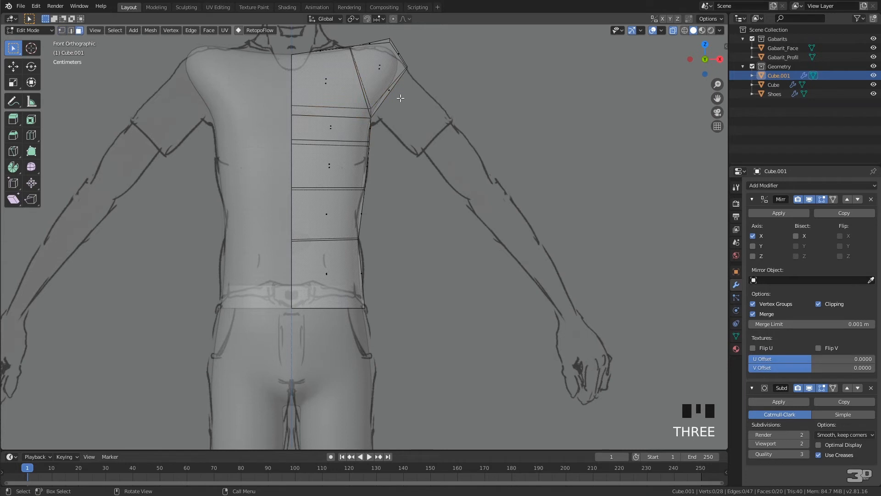
left_click(391, 91)
key("g")
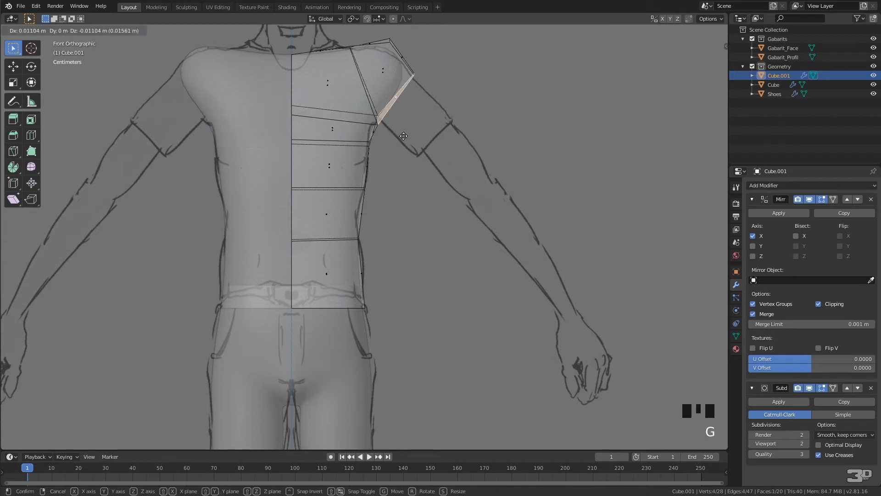
left_click(405, 123)
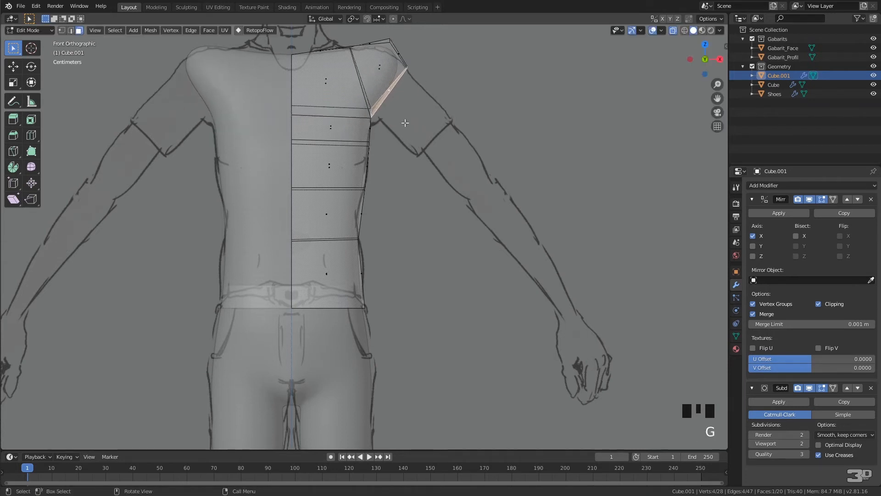
key("e")
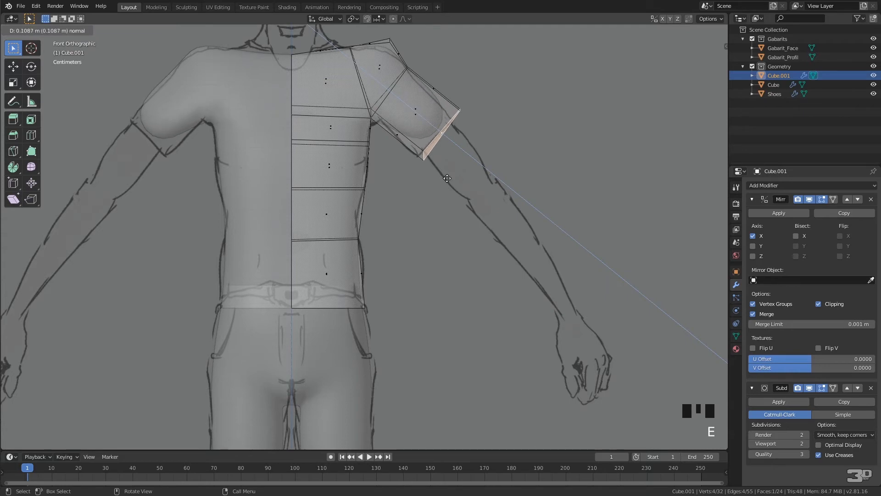
left_click(442, 176)
- Slide the sleeve opening's lower front vertex and the front armpit vertex backward along their edges
mouse_move(451, 140)
middle_mouse_down()
mouse_move(404, 164)
mouse_move(350, 167)
mouse_move(350, 134)
mouse_move(372, 150)
mouse_move(260, 167)
mouse_move(256, 138)
mouse_move(236, 122)
middle_mouse_up()
scroll(240, 122, "down", 2)
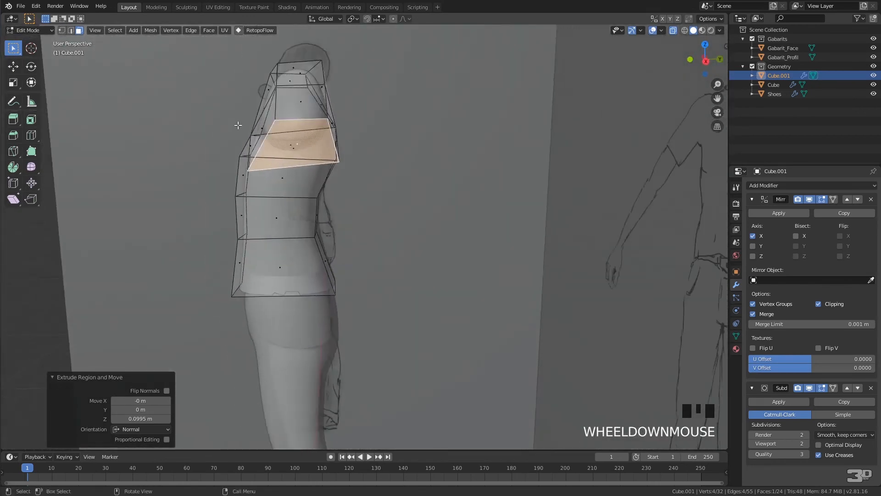
key("1")
left_click(249, 169)
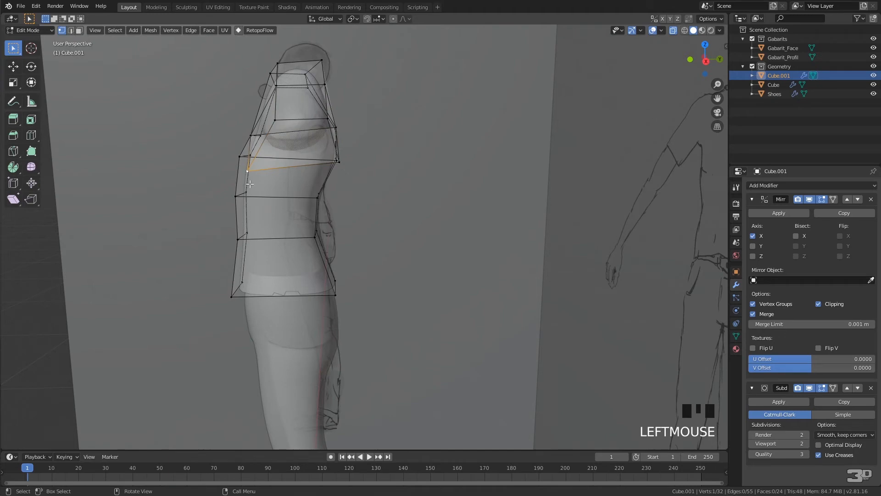
key("g")
key("g")
left_click(271, 164)
left_click(253, 134)
key("g")
key("g")
left_click(273, 134)
- Move the front side vertex just below the armpit backward to round the torso's flank
middle_click_drag(274, 134, 255, 148)
left_click(242, 157)
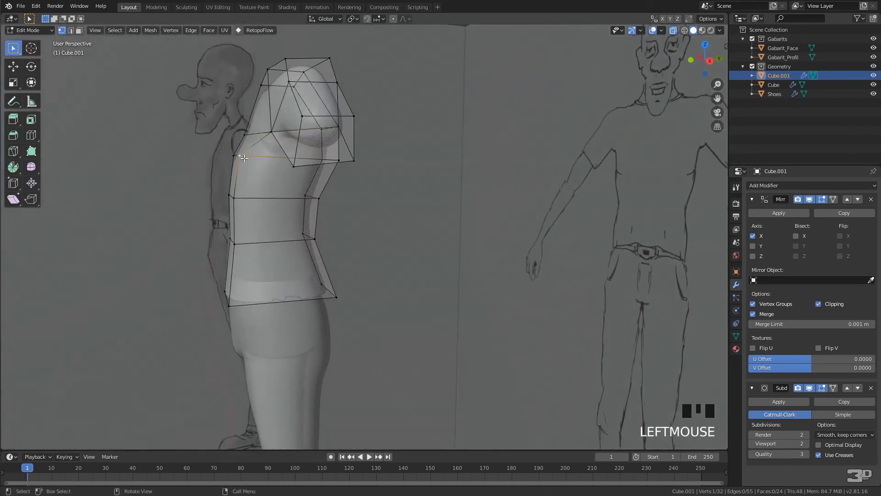
key("g")
left_click(264, 158)
left_click(233, 196)
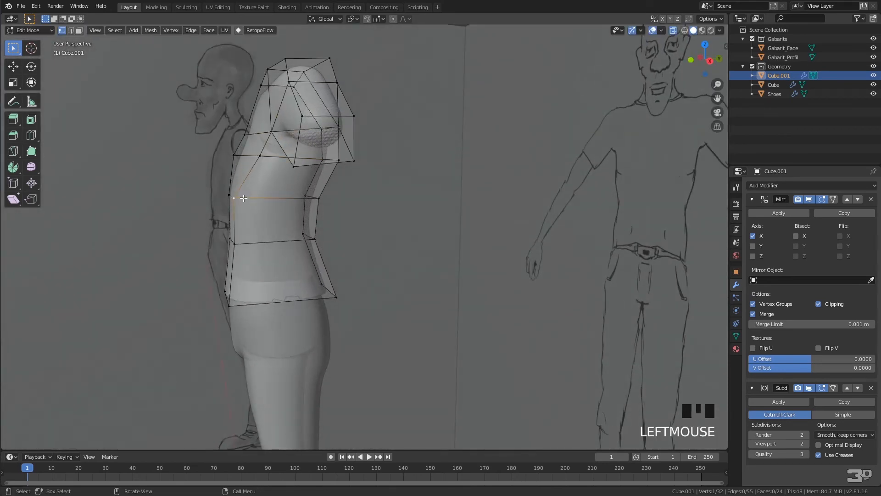
key("ctrl+z")
- Add one centred vertical loop cut running down the front and back of the torso
middle_click_drag(243, 198, 321, 215)
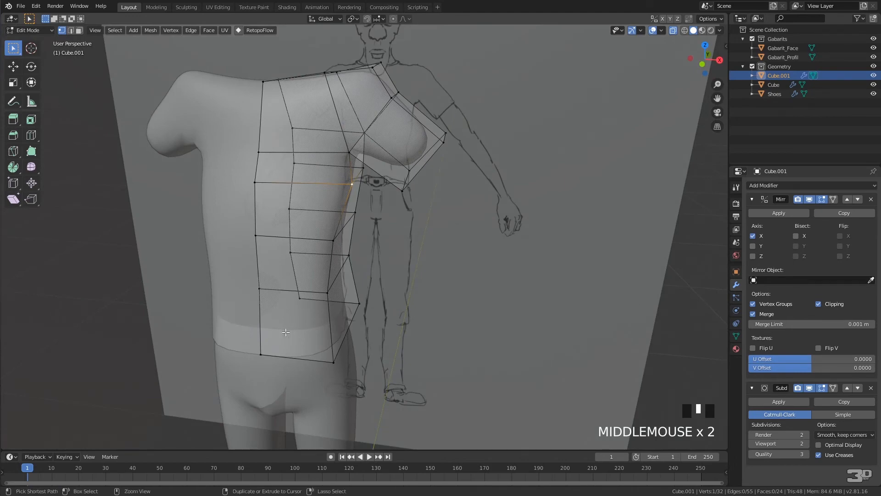
key("ctrl+r")
left_click(292, 302)
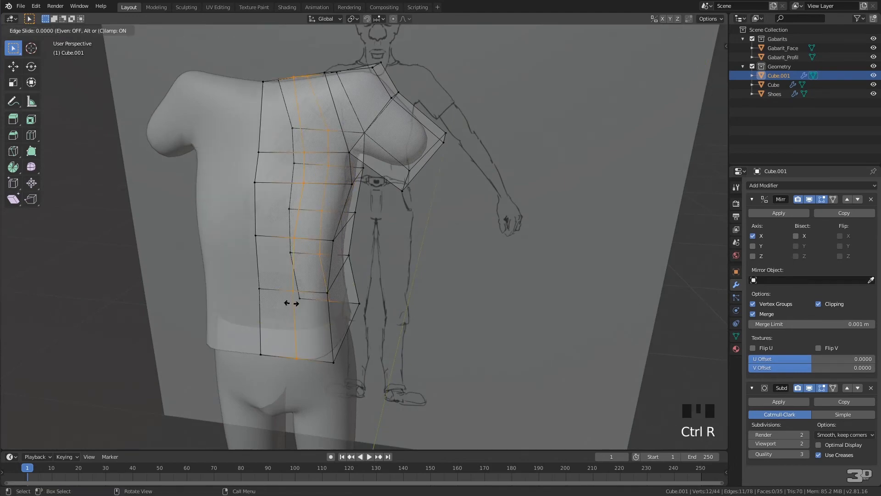
right_click(292, 303)
- Move the front side vertex at mid-torso backward and nudge the one above it the same way
mouse_move(292, 303)
middle_mouse_down()
mouse_move(400, 265)
mouse_move(340, 255)
mouse_move(350, 255)
middle_mouse_up()
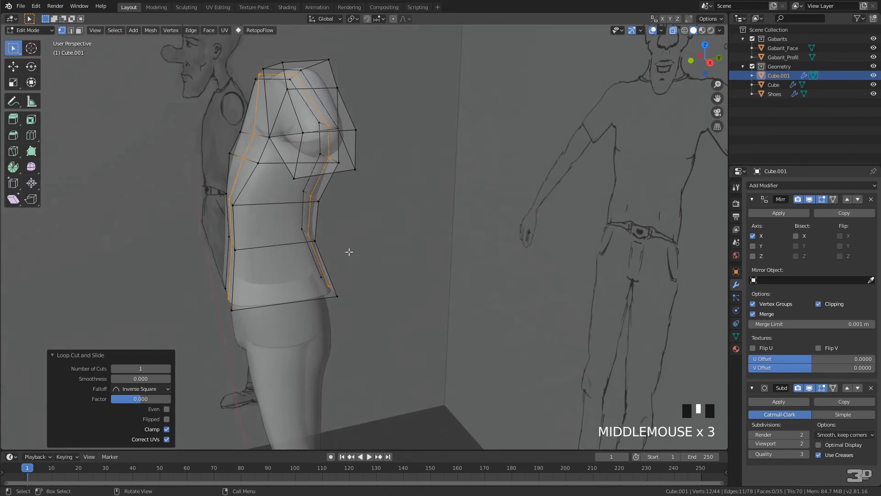
left_click(235, 204)
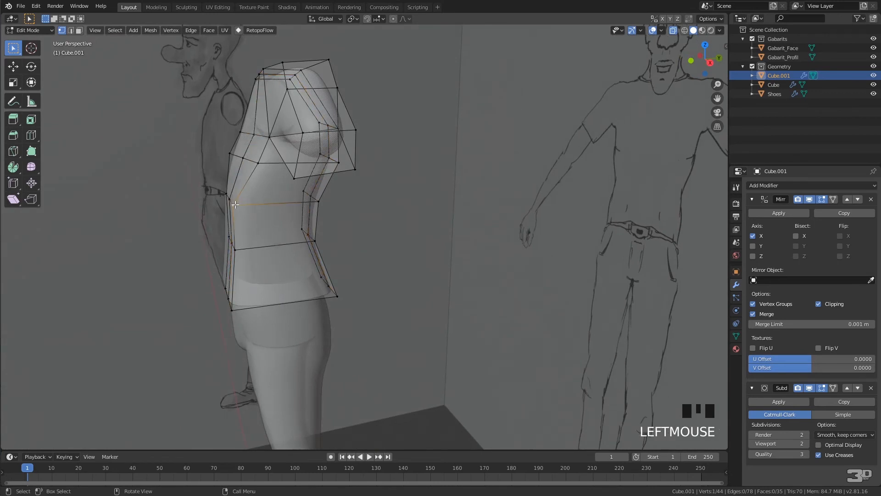
key("g")
left_click(255, 203)
left_click(262, 163)
key("g")
left_click(268, 163)
- Move the front side vertices at the waist and hem backward, the hem one about 0.033 m
left_click(235, 250)
key("g")
left_click(252, 248)
left_click(231, 310)
key("g")
left_click(252, 309)
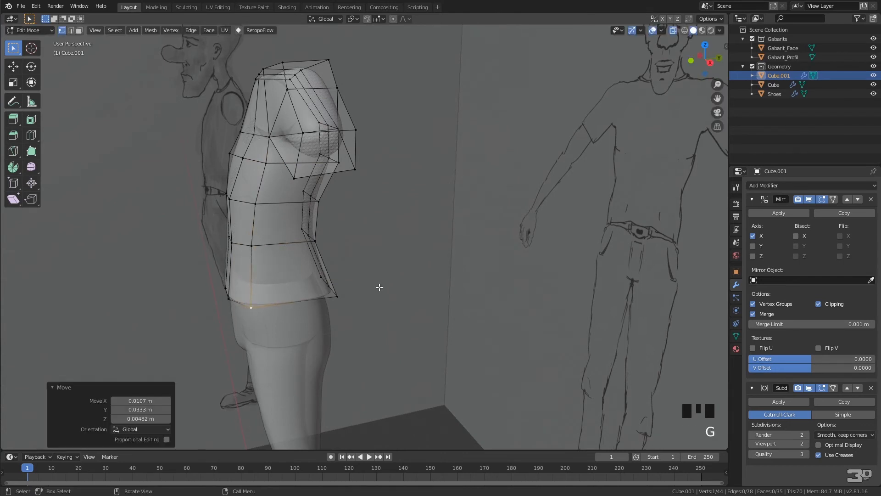
- Slide the back side vertices at the hem and waist forward along their horizontal edges
left_click(337, 295)
left_click(337, 298)
key("g")
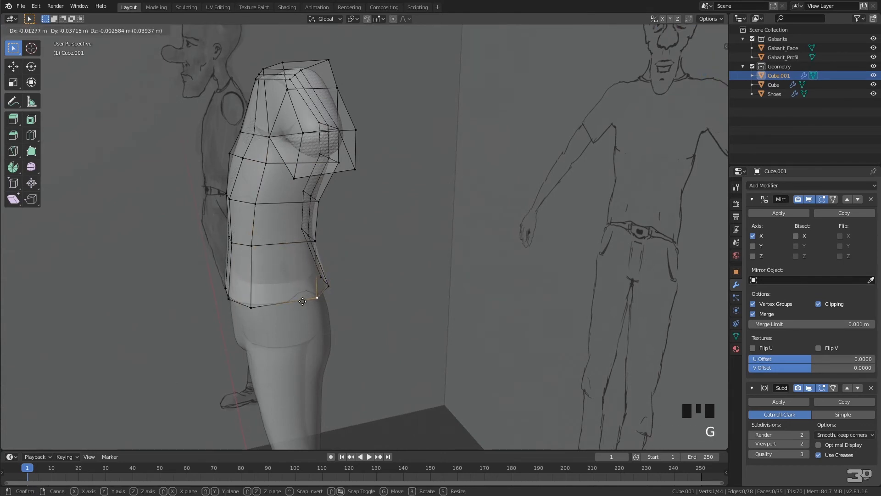
key("g")
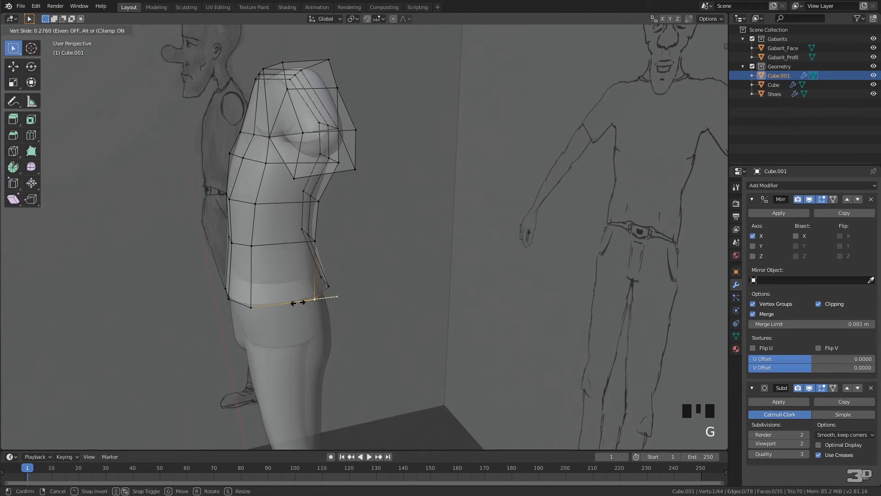
left_click(292, 303)
left_click(316, 238)
key("g")
key("g")
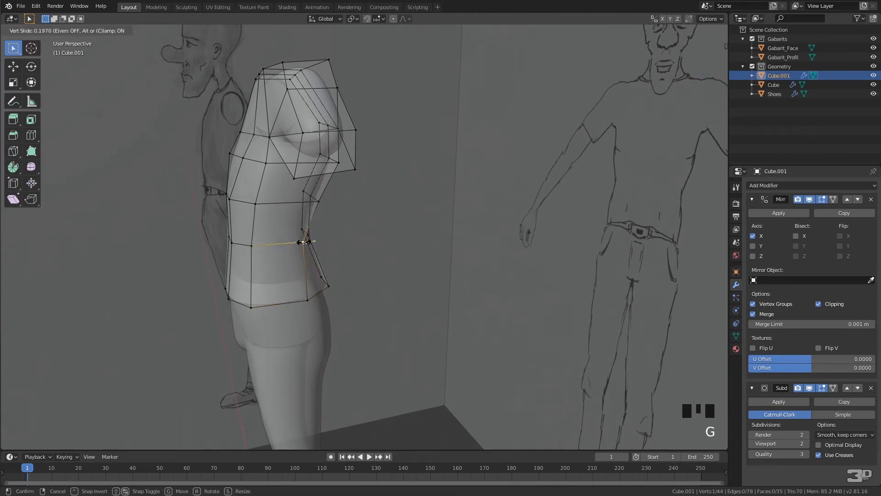
left_click(302, 242)
- Slide the back side vertex at mid-torso forward, and move the one just below the armpit forward about 0.027 m
left_click(320, 198)
key("g")
key("g")
left_click(303, 202)
middle_click_drag(303, 202, 350, 155)
left_click(338, 177)
key("g")
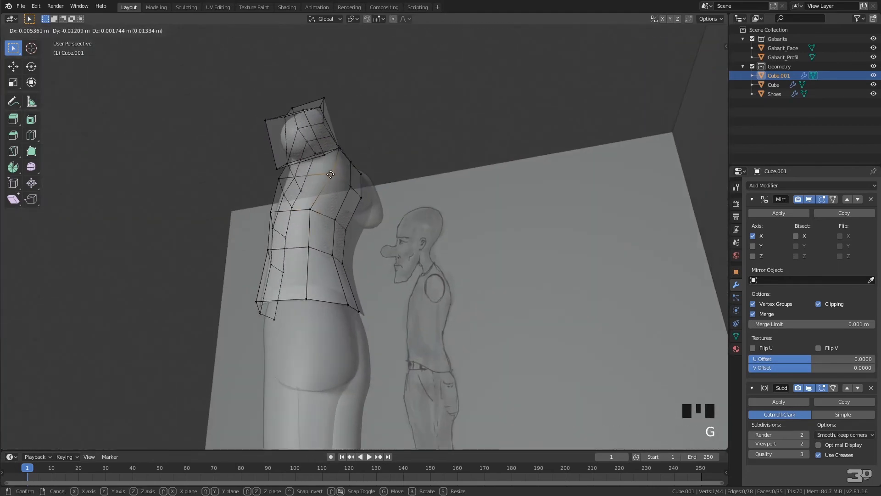
left_click(324, 174)
- From behind, move the back side vertex below the armpit inward and up about 0.01 m each
middle_click_drag(323, 175, 281, 211)
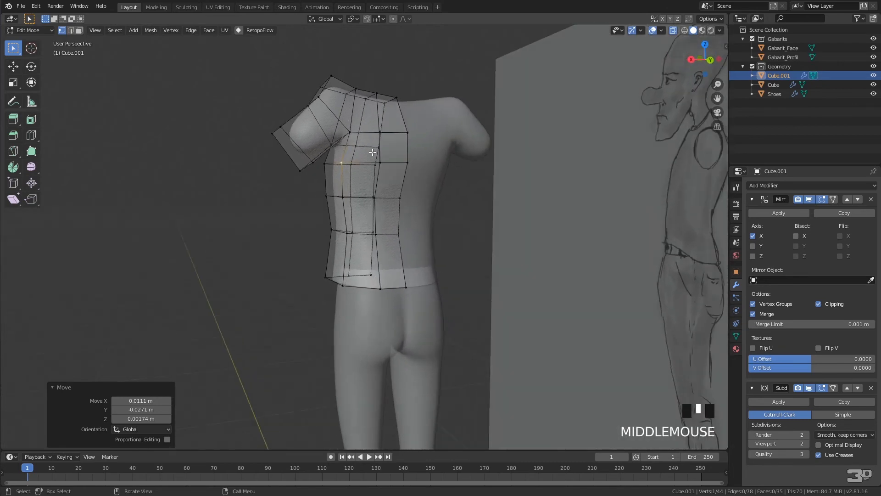
middle_click_drag(373, 153, 313, 216)
scroll(461, 180, "up", 2)
middle_click_drag(462, 134, 494, 57)
key("g")
left_click(365, 139)
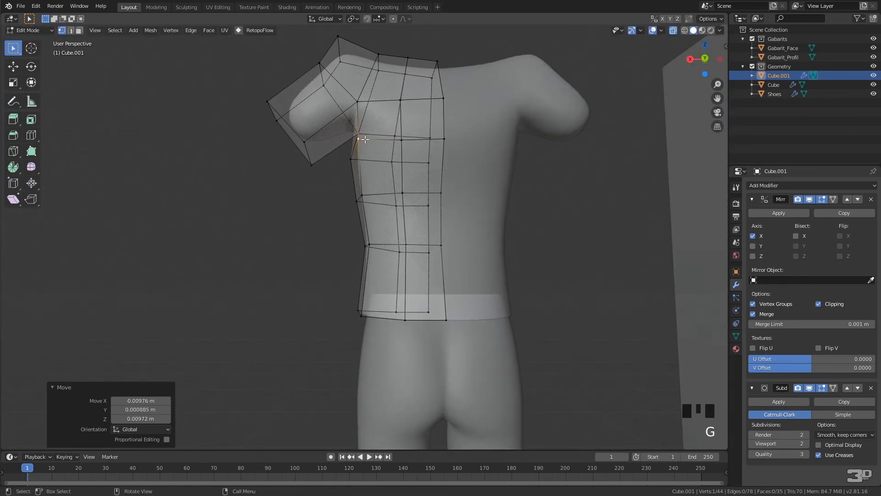
- Nudge the back armpit vertex and the vertex below it forward, the lower one about 0.011 m
middle_click_drag(437, 105, 360, 137)
key("g")
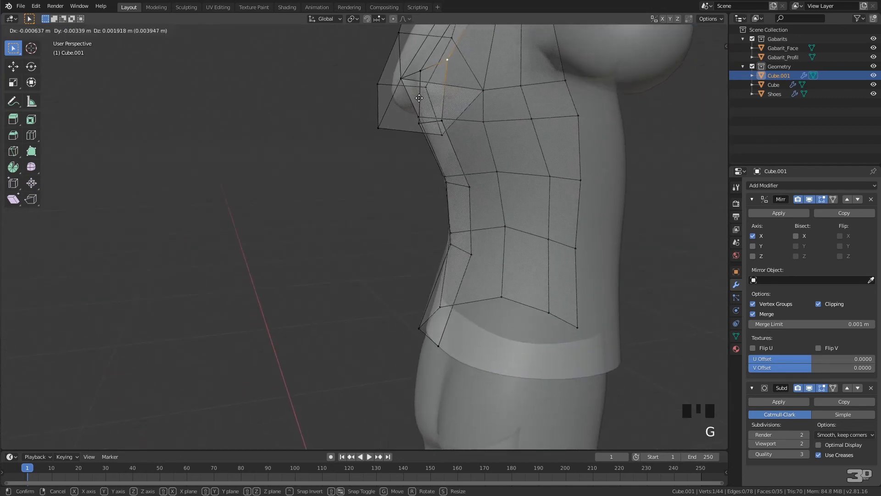
left_click(439, 120)
key("g")
left_click(452, 125)
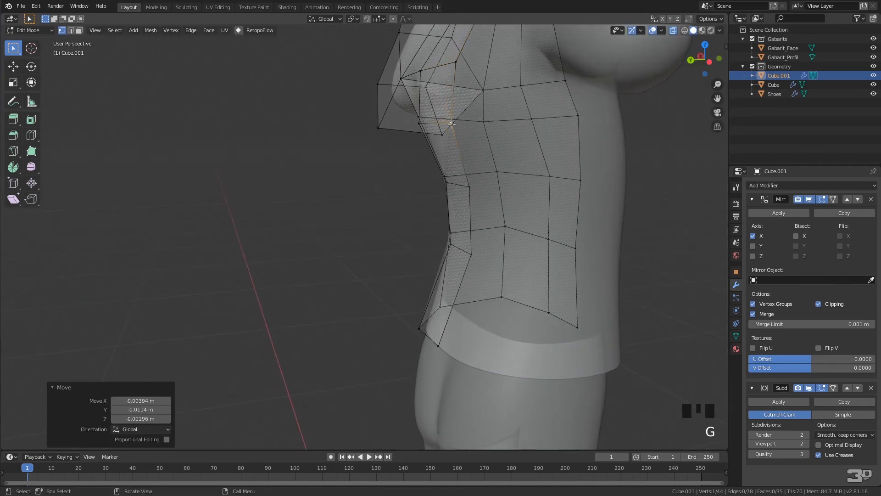
- Delete the innermost top face beside the centre line to open the neck hole
middle_click_drag(453, 126, 503, 137)
scroll(519, 126, "down", 3)
middle_click_drag(543, 143, 647, 131)
scroll(369, 153, "up", 3)
middle_click_drag(369, 153, 377, 221)
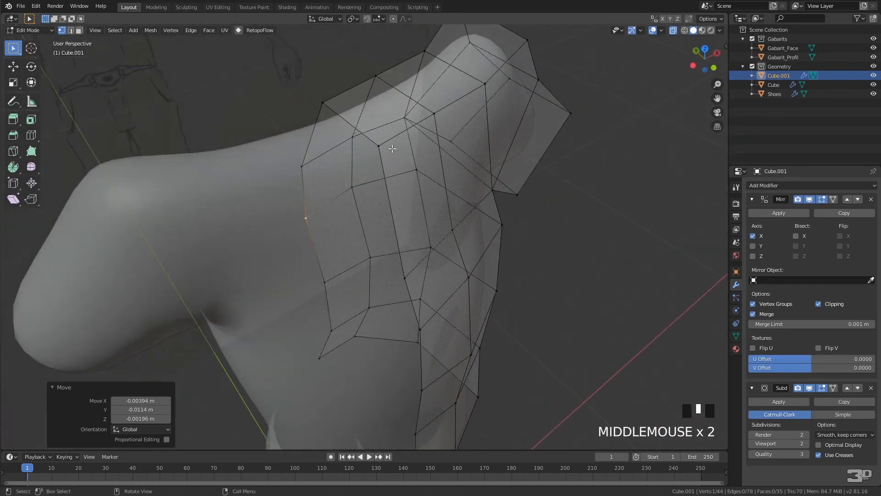
left_click(376, 143)
middle_click_drag(384, 151, 365, 171)
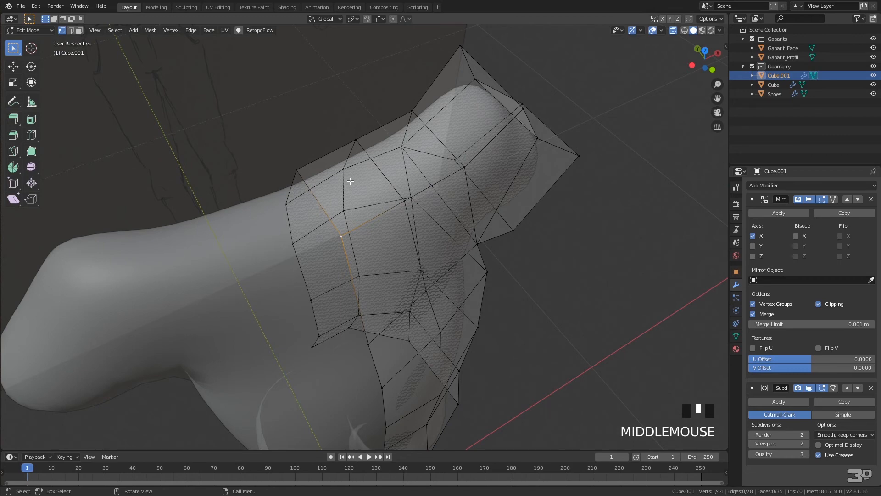
key("3")
left_click(347, 185)
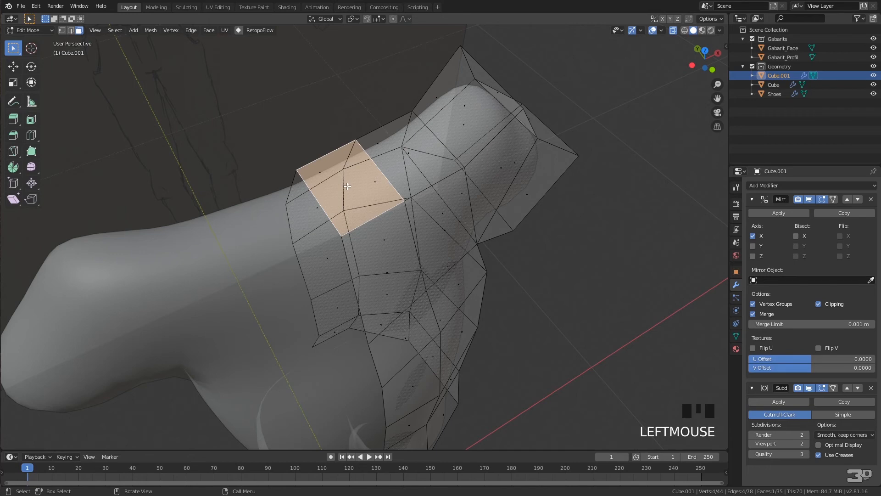
key("x")
left_click(346, 186)
- In side view, move the front centre chest vertex about 0.013 m forward and 0.015 m up, and its neighbour about 0.012 m forward
middle_click_drag(347, 185, 252, 174)
scroll(259, 154, "up", 2)
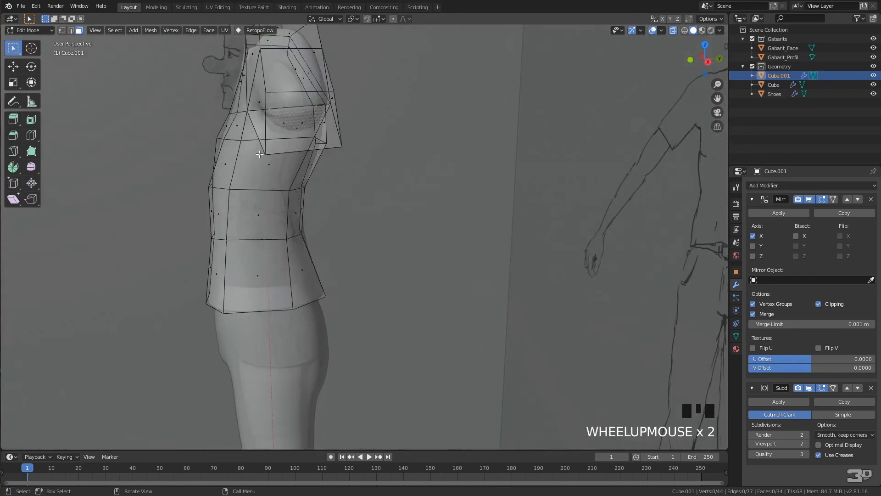
left_click(226, 110)
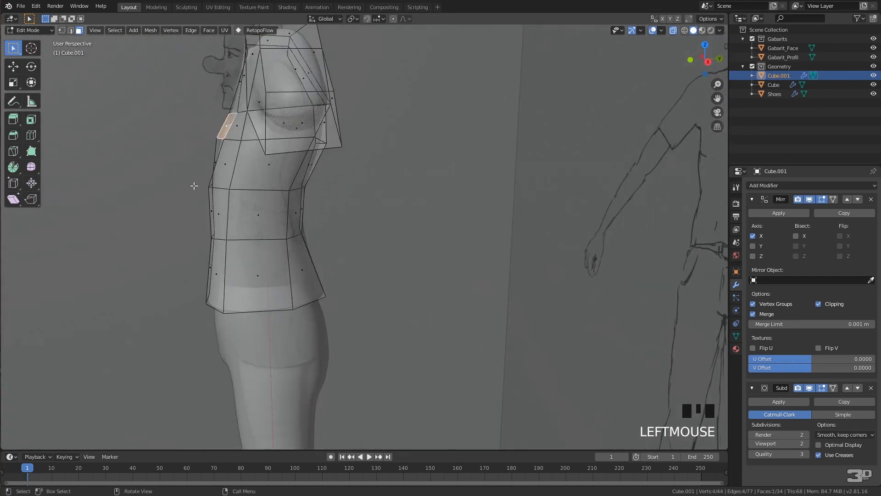
key("KP_3")
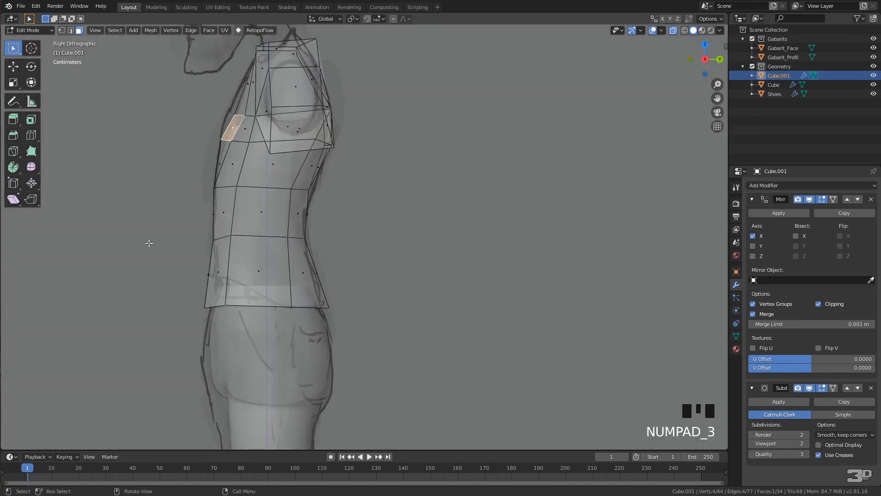
key("1")
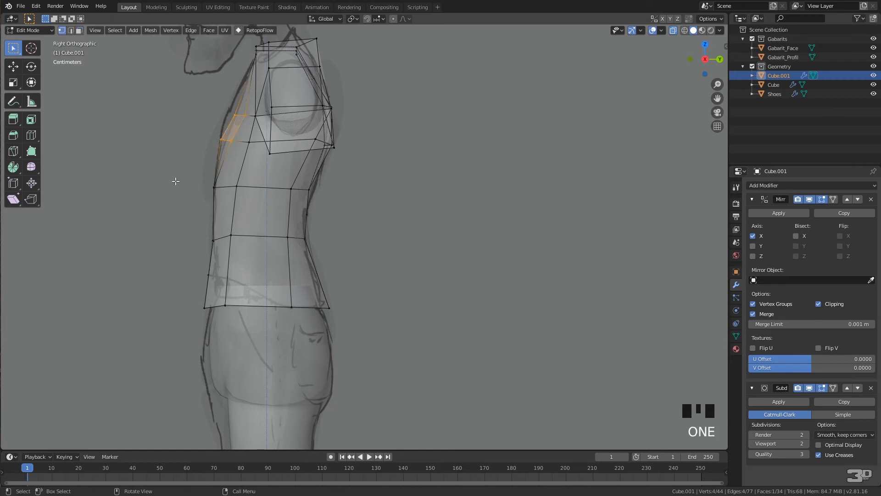
left_click(235, 115)
key("g")
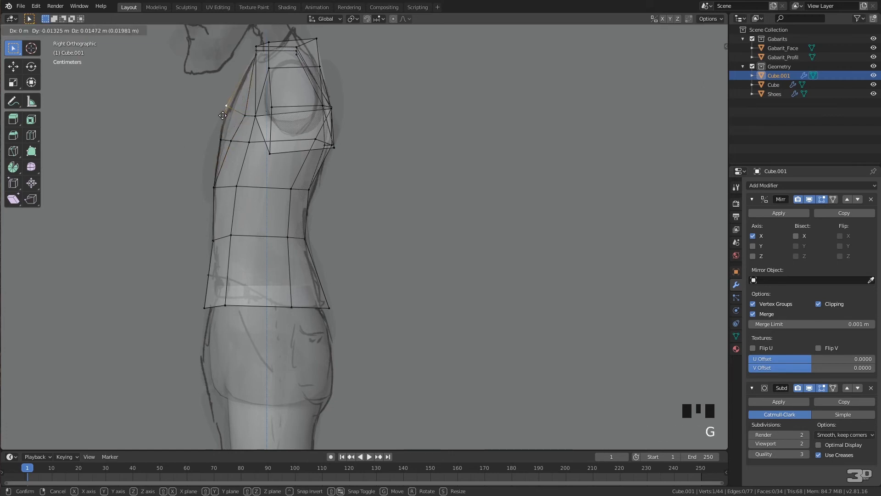
left_click(222, 115)
left_click(247, 116)
key("g")
left_click(222, 140)
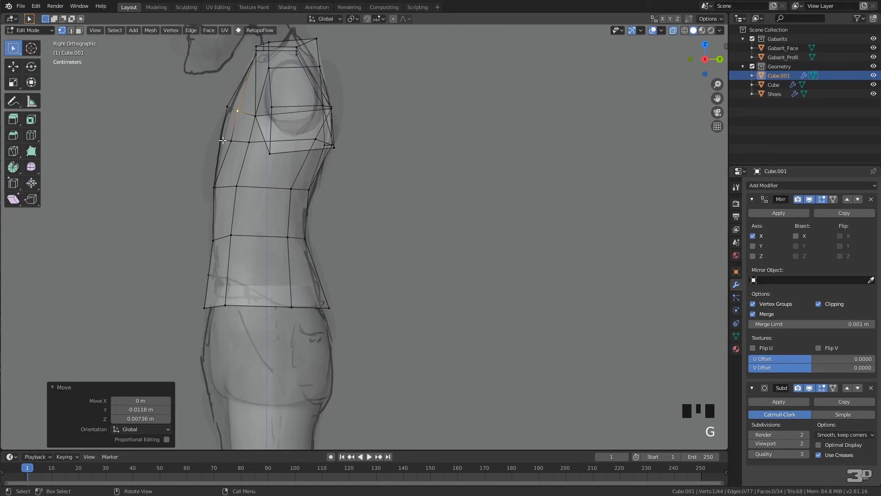
- Move the front vertices beside the centre line backward, about 0.014 m at mid-torso and 0.0125 m at the waist
key("g")
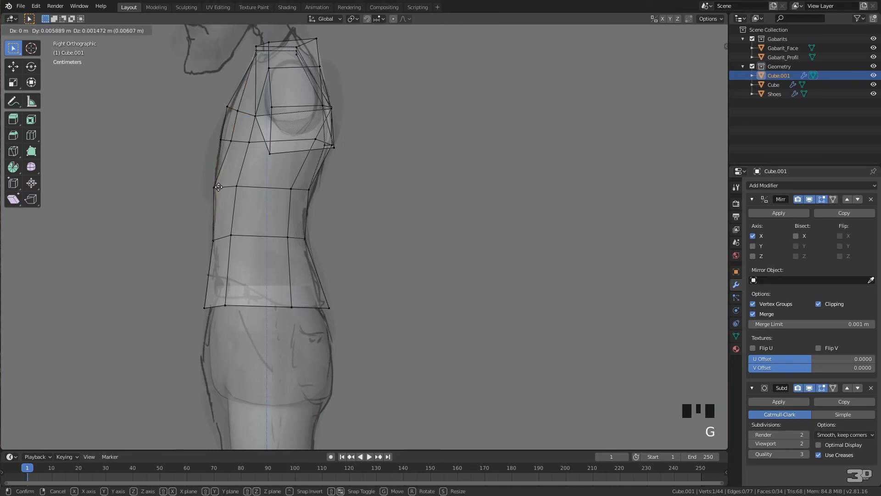
left_click(215, 188)
key("g")
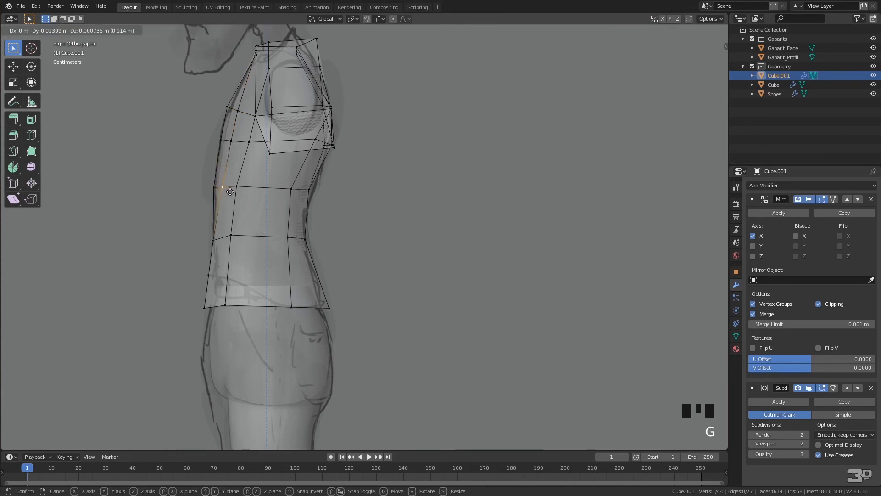
left_click(223, 187)
left_click(214, 239)
key("g")
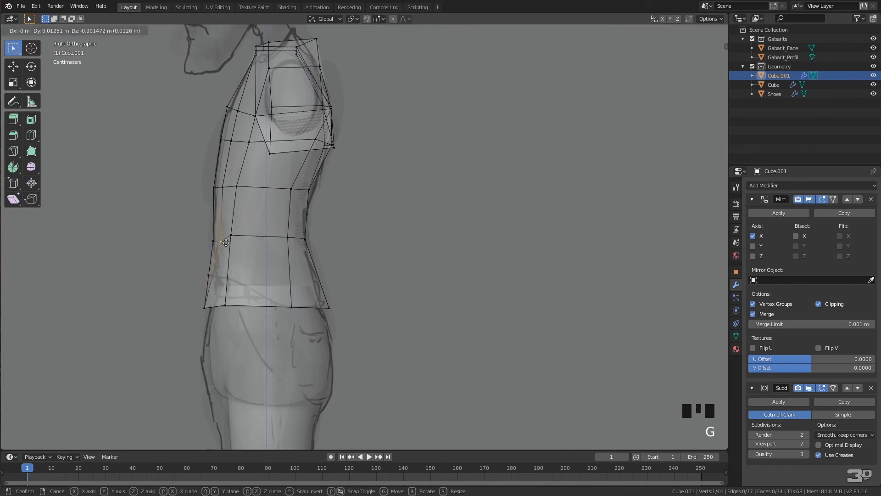
left_click(221, 242)
- Nudge the frontmost hem vertex slightly backward and move the hem vertex beside it back about 0.0155 m
left_click(205, 306)
key("g")
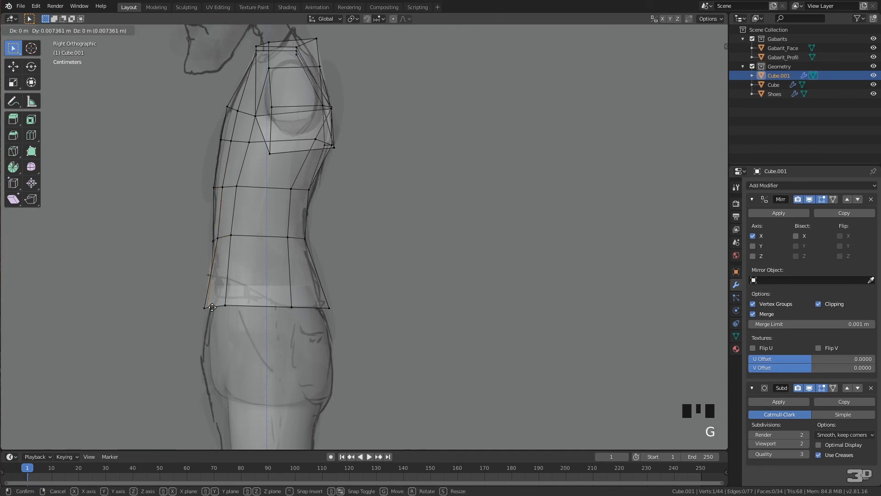
left_click(206, 306)
left_click(207, 306)
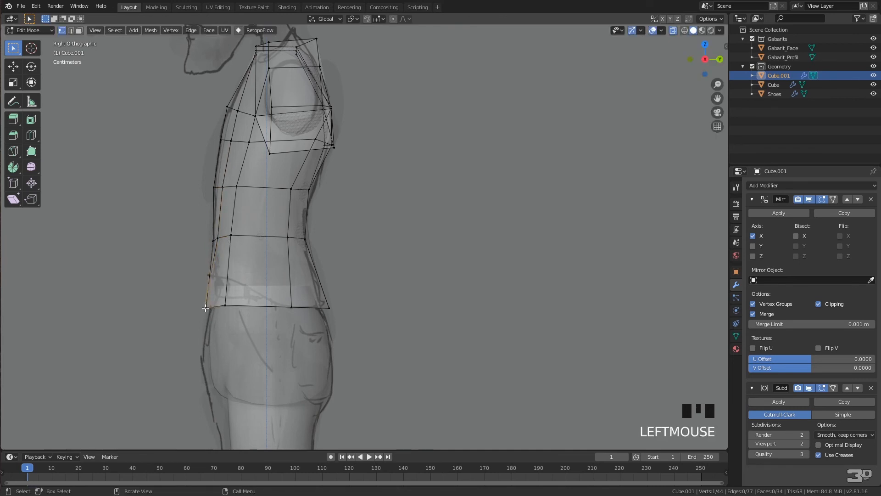
key("g")
left_click(219, 310)
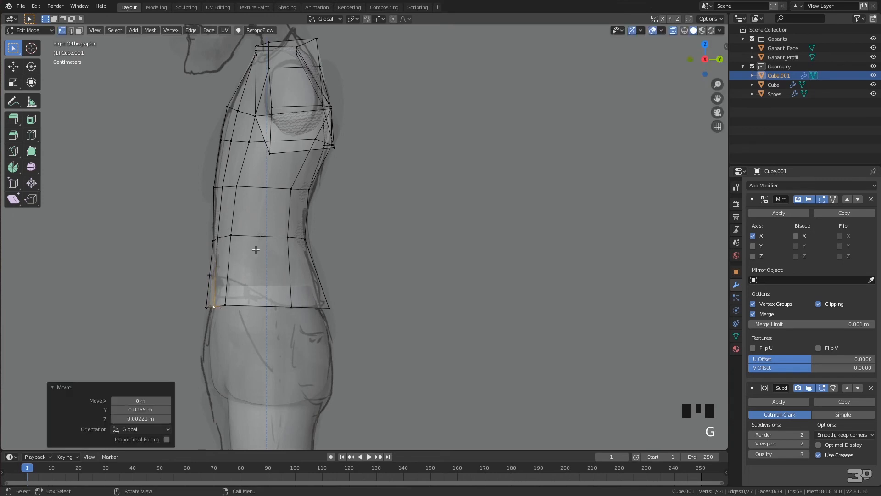
- Move the mid-torso back vertex beside the centre line slightly forward, and slide the rear side vertex on that row forward
left_click(309, 189)
key("g")
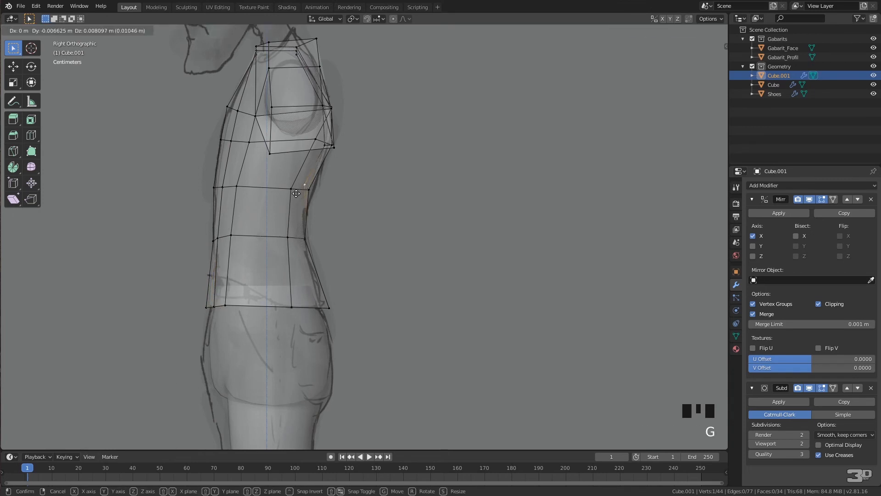
left_click(295, 199)
left_click(307, 190)
key("g")
left_click(296, 190)
key("g")
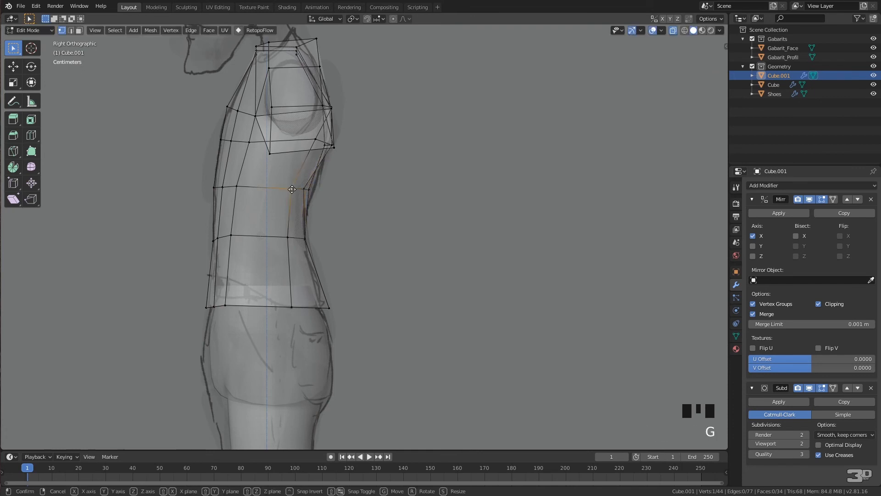
left_click(282, 189)
- Slide the rear side vertex of the waist row forward, and move the back vertex beside the centre line forward about 0.009 m
left_click(287, 235)
key("g")
left_click(310, 237)
left_click(296, 248)
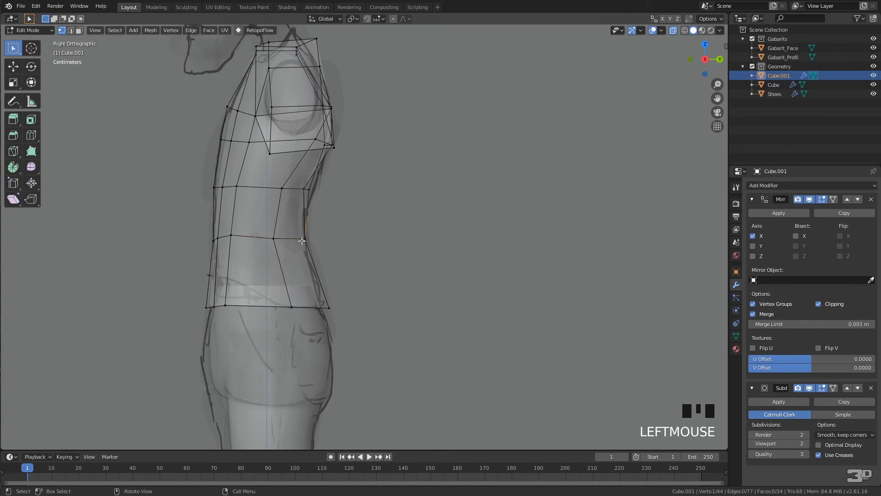
left_click(301, 240)
key("g")
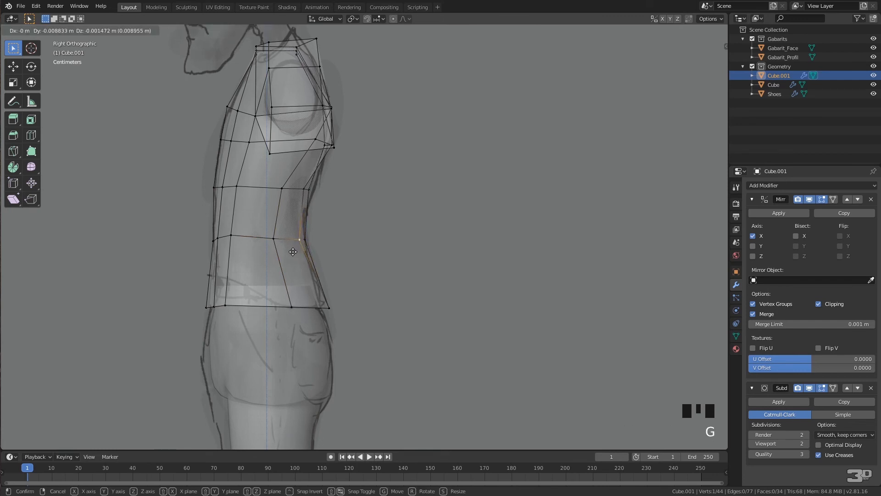
left_click(293, 252)
- Lower the two front waist vertices beside the centre line slightly and nudge them backward to level the waist row
left_click(232, 235)
key("g")
left_click(235, 238)
left_click(216, 239)
key("g")
left_click(220, 240)
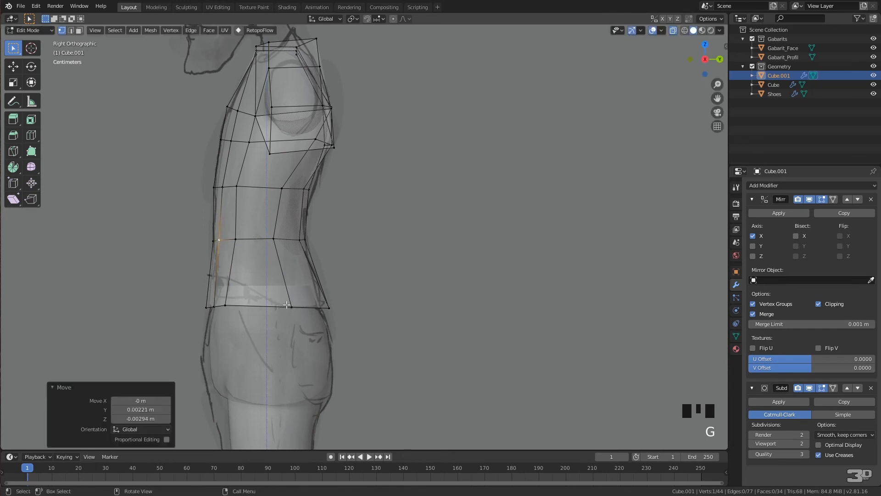
- Move the rear side hem vertex forward about 0.02 m and the back hem vertex beside the centre line forward about 0.025 m
left_click(291, 304)
key("g")
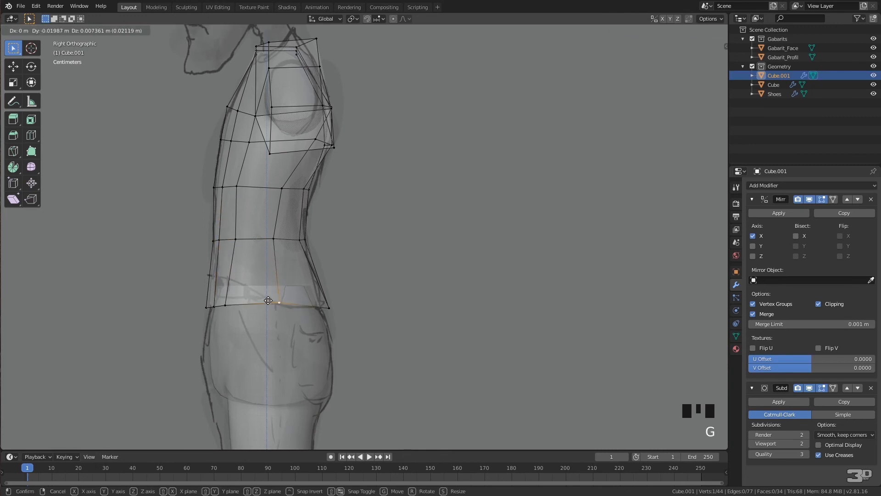
left_click(276, 302)
left_click(328, 308)
left_click(320, 310)
key("g")
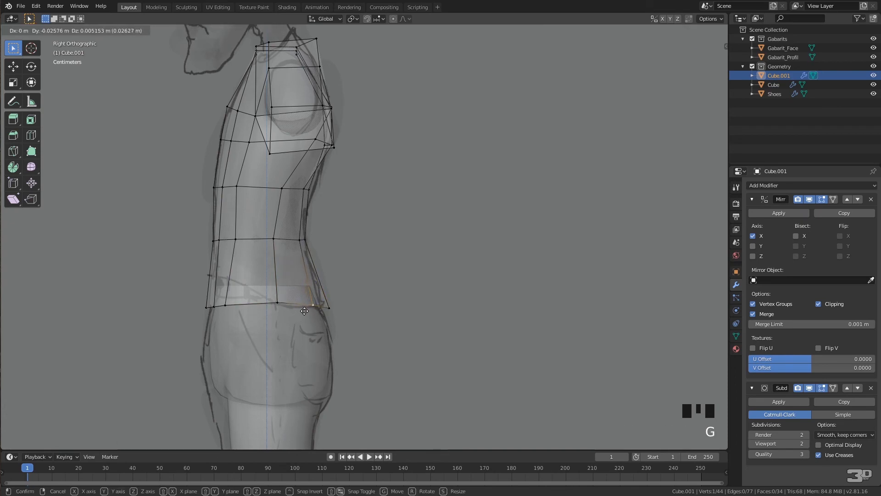
left_click(305, 311)
- Check the smoothed shirt in Object Mode, and delete the face closing the end of the sleeve in Edit Mode
scroll(321, 305, "down", 2)
middle_click_drag(321, 305, 454, 272)
scroll(316, 284, "up", 3)
key("Tab")
middle_click_drag(382, 280, 358, 185)
scroll(356, 160, "up", 4)
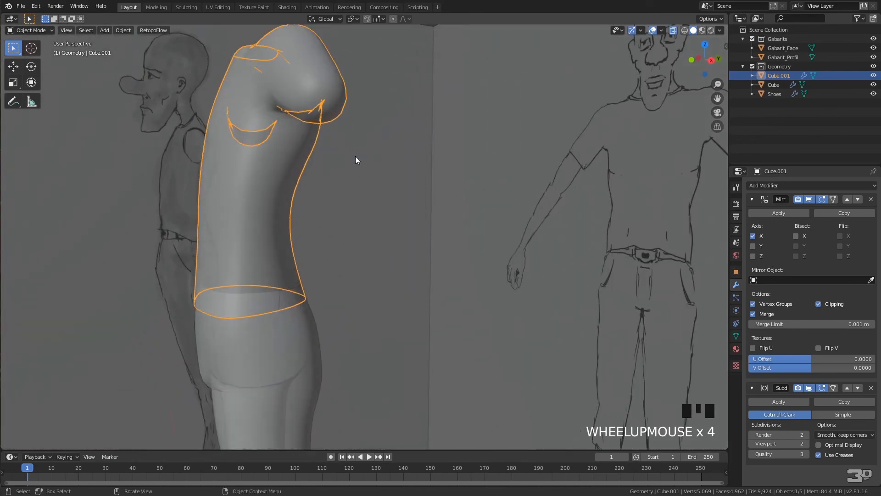
left_click(329, 85)
left_click(330, 86)
key("Tab")
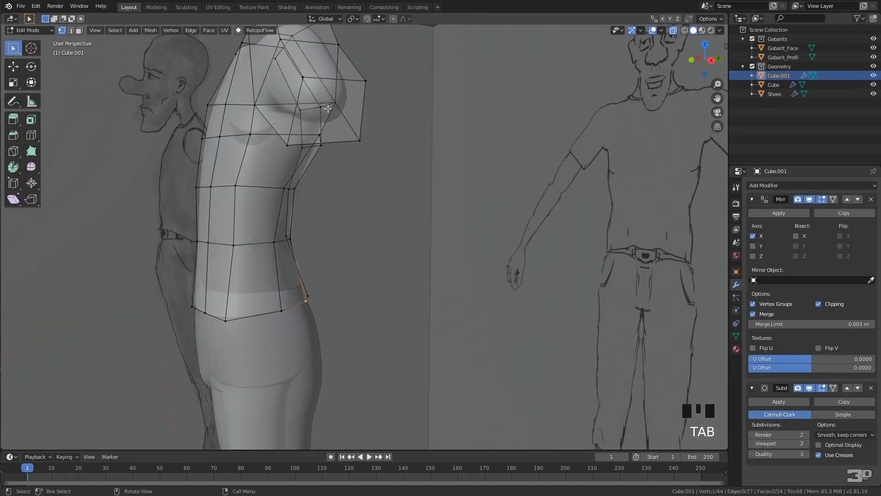
key("3")
left_click(328, 108)
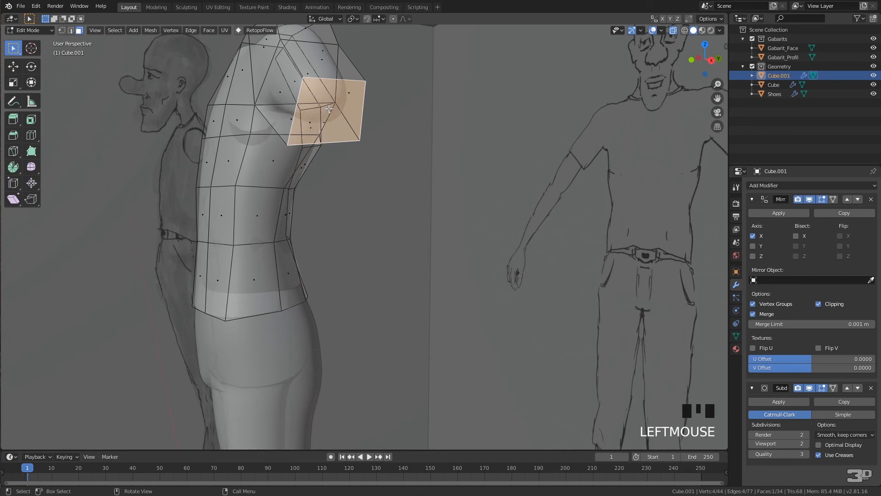
key("x")
left_click(328, 108)
- Turn off X-ray, switch to Sculpt Mode and pull the side of the back slightly inward with the Grab brush
middle_click_drag(329, 108, 317, 220)
scroll(373, 178, "down", 3)
scroll(363, 167, "up", 2)
key("alt+z")
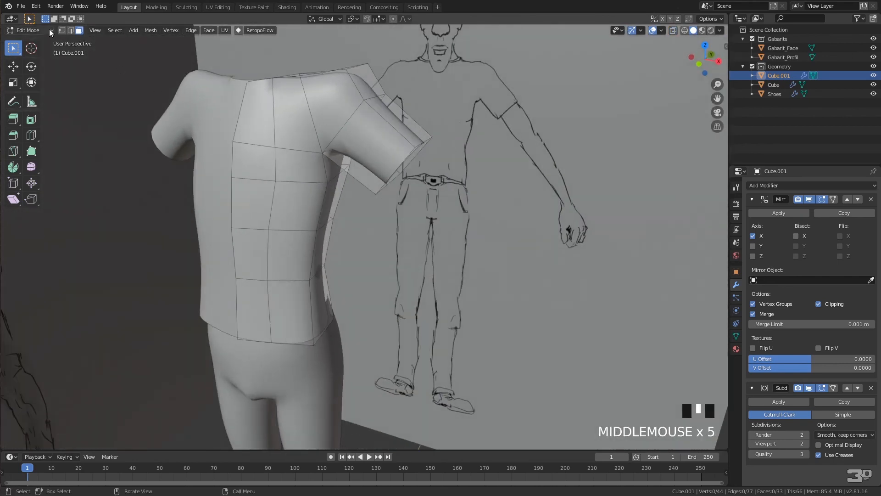
left_click(28, 30)
left_click(37, 65)
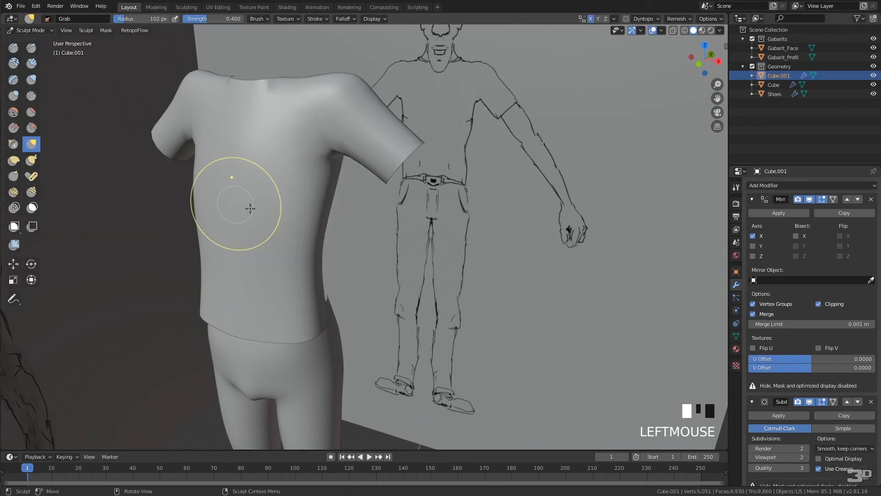
mouse_move(299, 183)
left_mouse_down()
mouse_move(276, 179)
mouse_move(296, 182)
left_mouse_up()
left_click_drag(302, 234, 295, 230)
- Reshape the lower torso and hem around the hips with several Grab brush strokes from different angles
middle_click_drag(306, 221, 276, 275)
left_click_drag(276, 275, 316, 285)
mouse_move(316, 284)
middle_mouse_down()
mouse_move(363, 288)
mouse_move(403, 338)
mouse_move(394, 330)
middle_mouse_up()
left_click_drag(295, 285, 330, 287)
middle_click_drag(330, 287, 295, 285)
left_click_drag(295, 285, 317, 282)
mouse_move(317, 282)
middle_mouse_down()
mouse_move(289, 299)
mouse_move(139, 294)
mouse_move(193, 295)
middle_mouse_up()
mouse_move(403, 271)
left_mouse_down()
mouse_move(387, 267)
mouse_move(393, 273)
left_mouse_up()
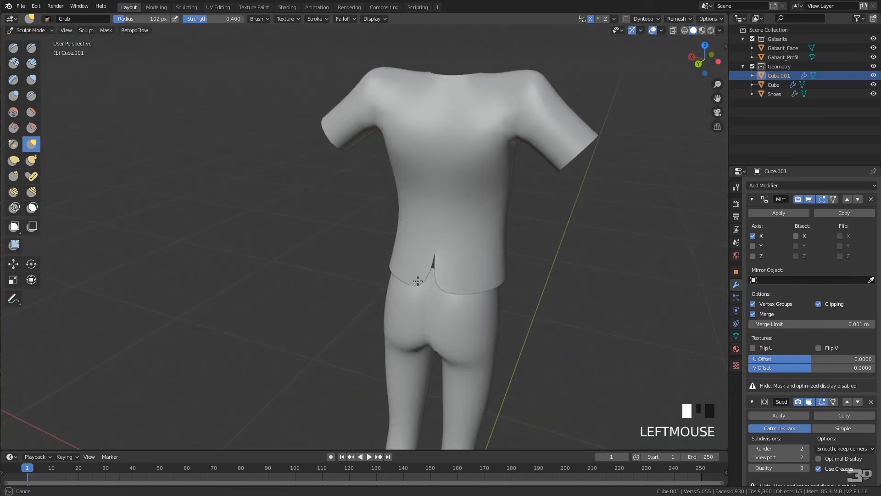
- Return the T-shirt from Sculpt Mode to Edit Mode, viewing the lower back up close
middle_click_drag(434, 287, 464, 289)
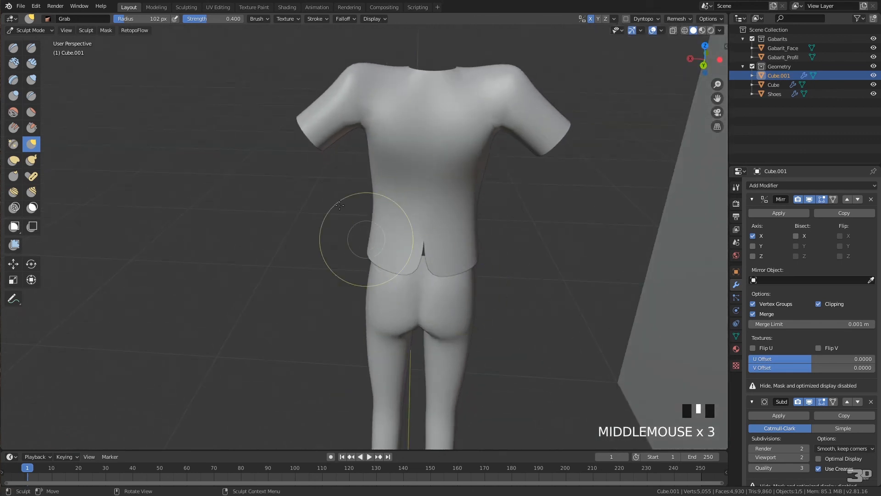
left_click(36, 29)
left_click(34, 41)
left_click(32, 29)
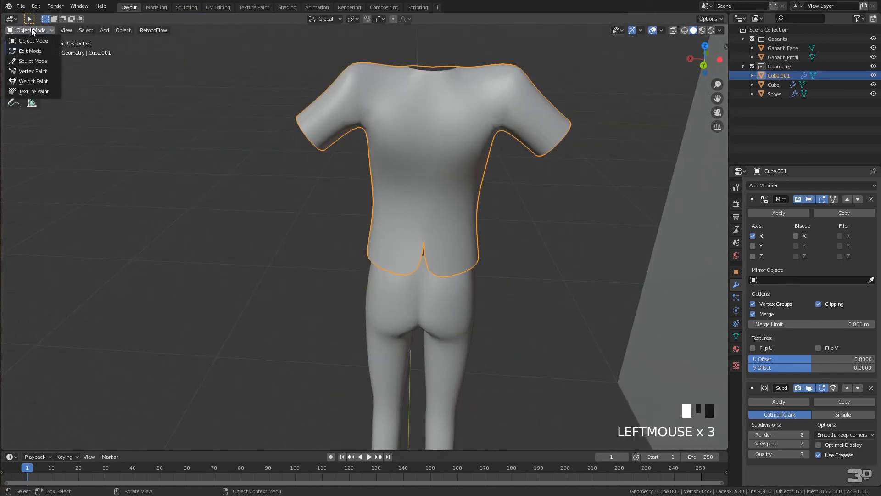
left_click(30, 51)
scroll(400, 311, "up", 3)
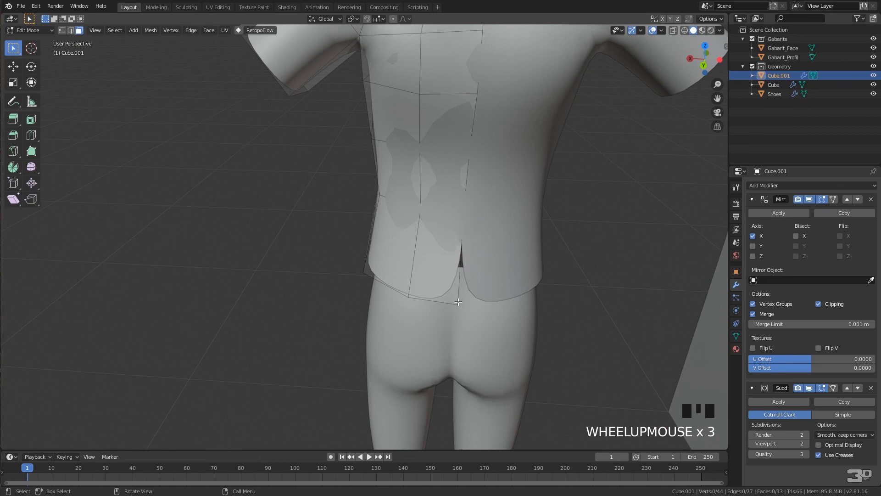
key("Tab")
key("Tab")
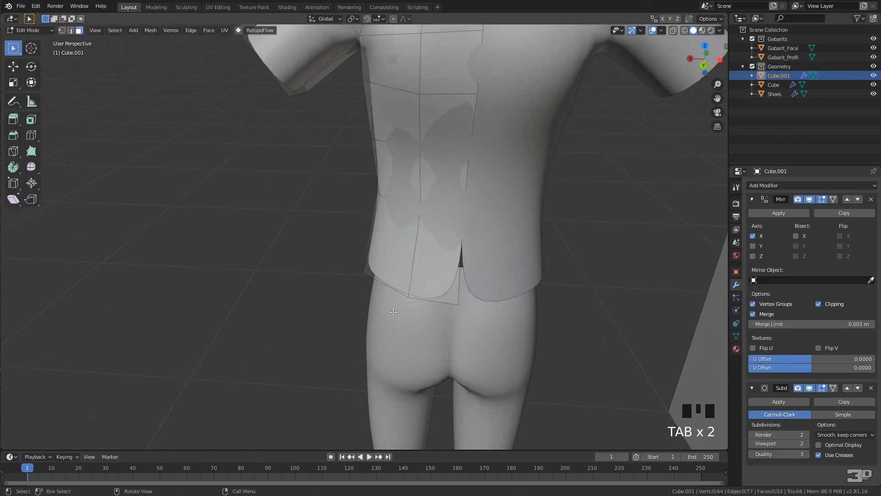
left_click(33, 31)
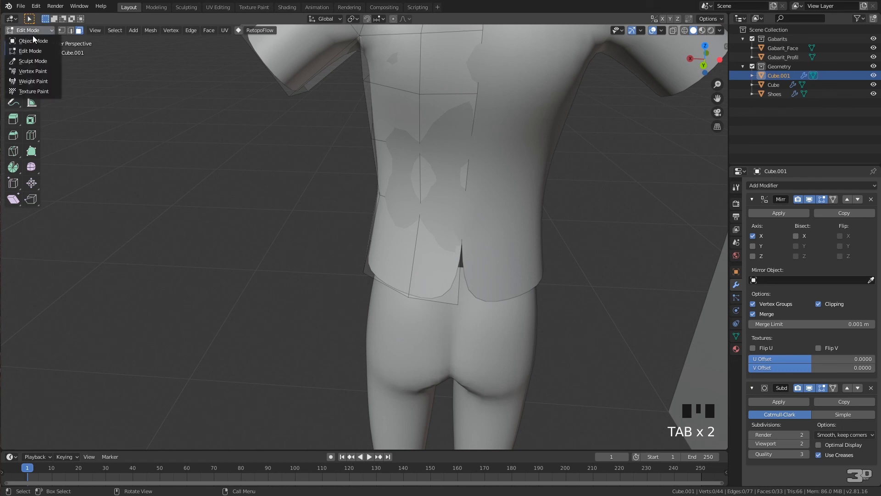
- Move the back hem's innermost vertex about 0.017 m onto the centre line to close the gap between the mirrored halves
key("1")
left_click(457, 308)
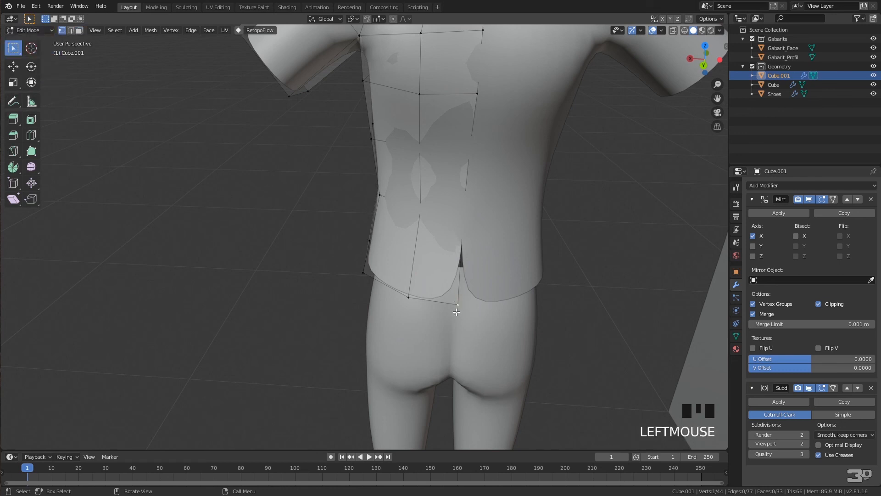
key("g")
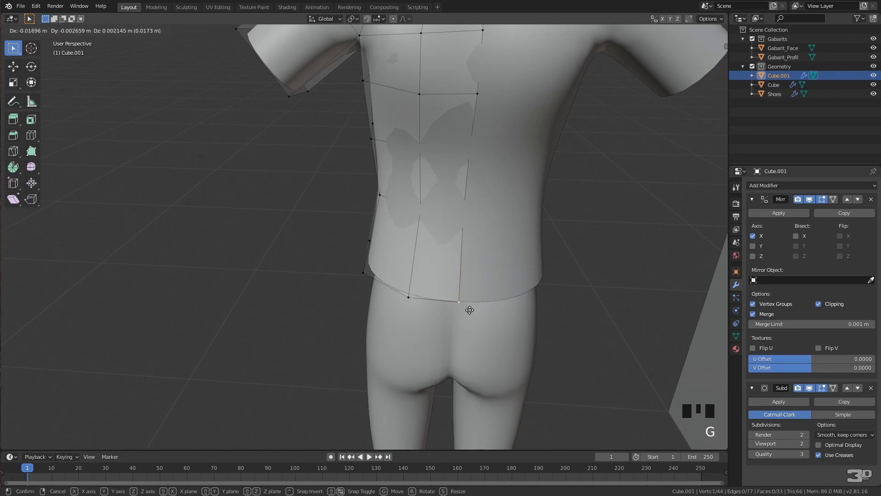
left_click(470, 309)
scroll(464, 339, "down", 3)
middle_click_drag(456, 365, 556, 275)
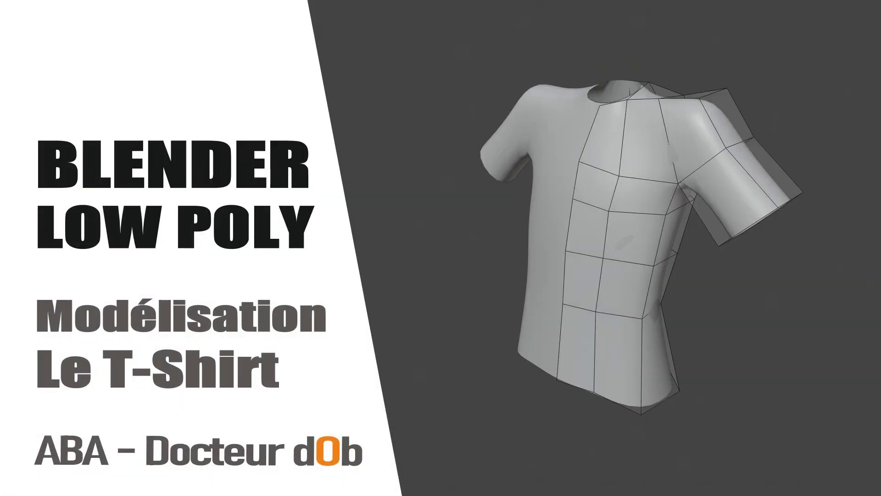